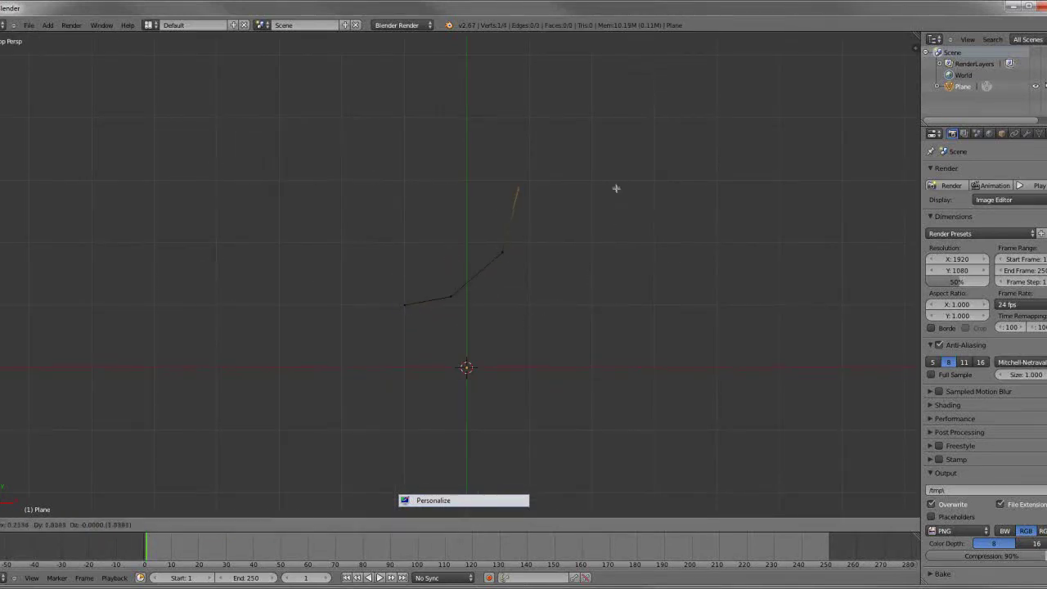
Extrude vertices to trace a 15-vertex crescent blade outline, then return to Object Mode.
key("e")
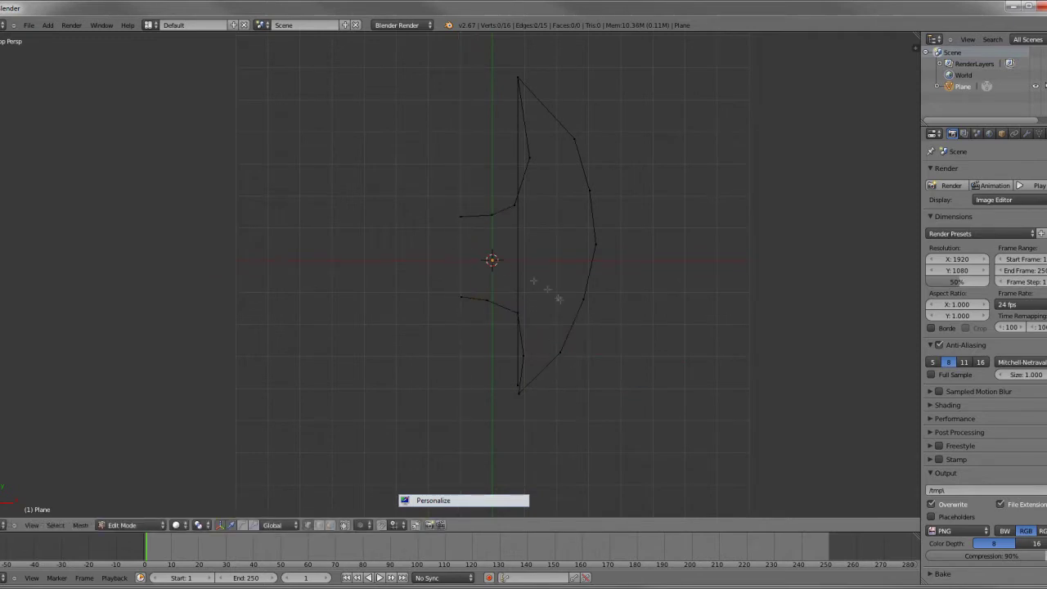
key("Tab")
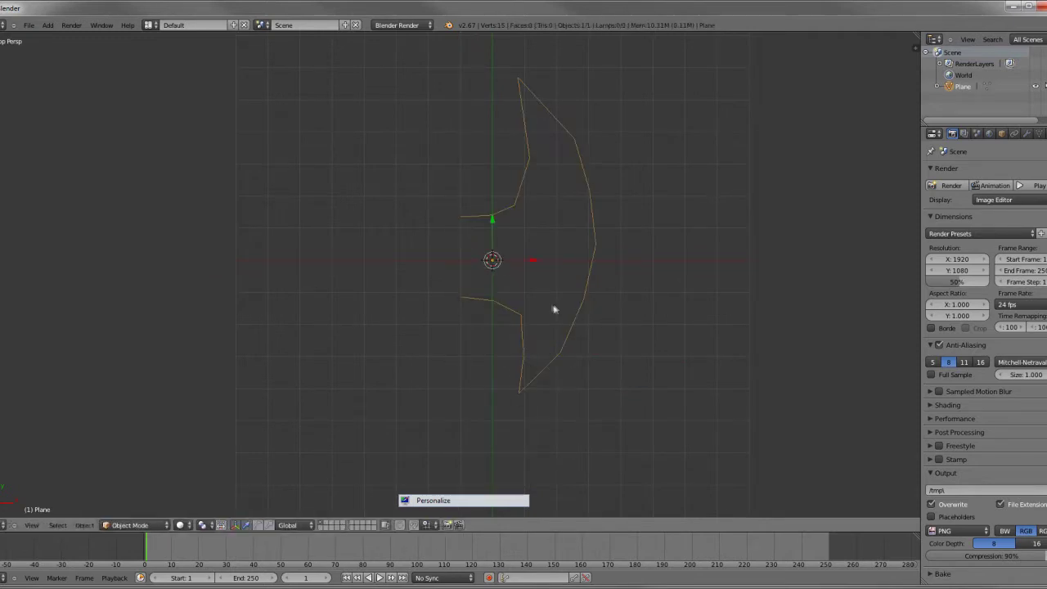
Select the outline and try a scaled-down duplicate, then cancel and undo it.
key("t")
left_click_drag(524, 82, 645, 209)
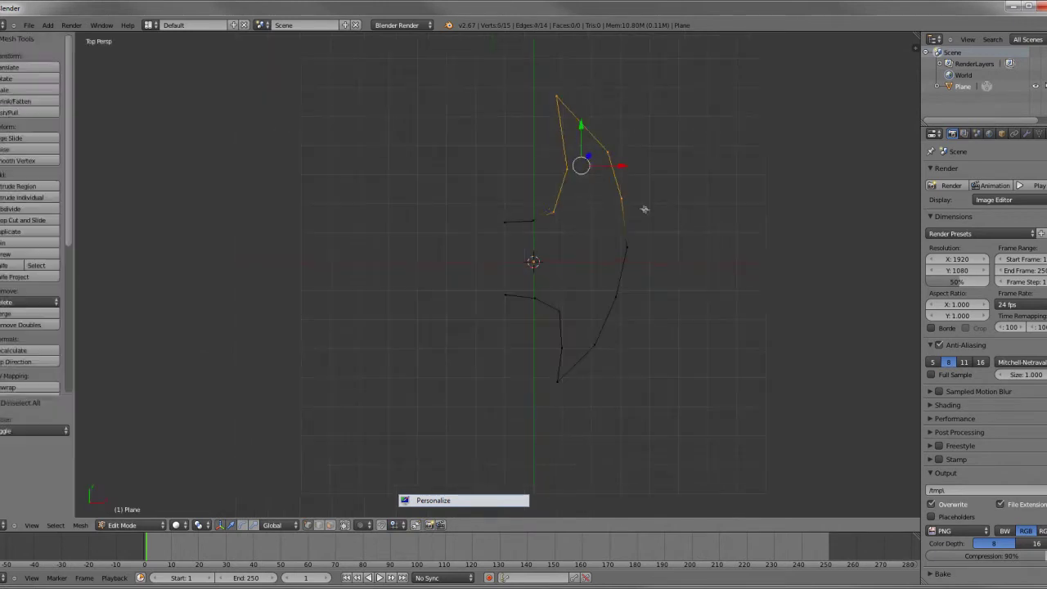
key("a")
scroll(613, 285, "up", 3)
key("a")
key("shift+d")
left_click(673, 362)
key("s")
key("Escape")
key("ctrl+z")
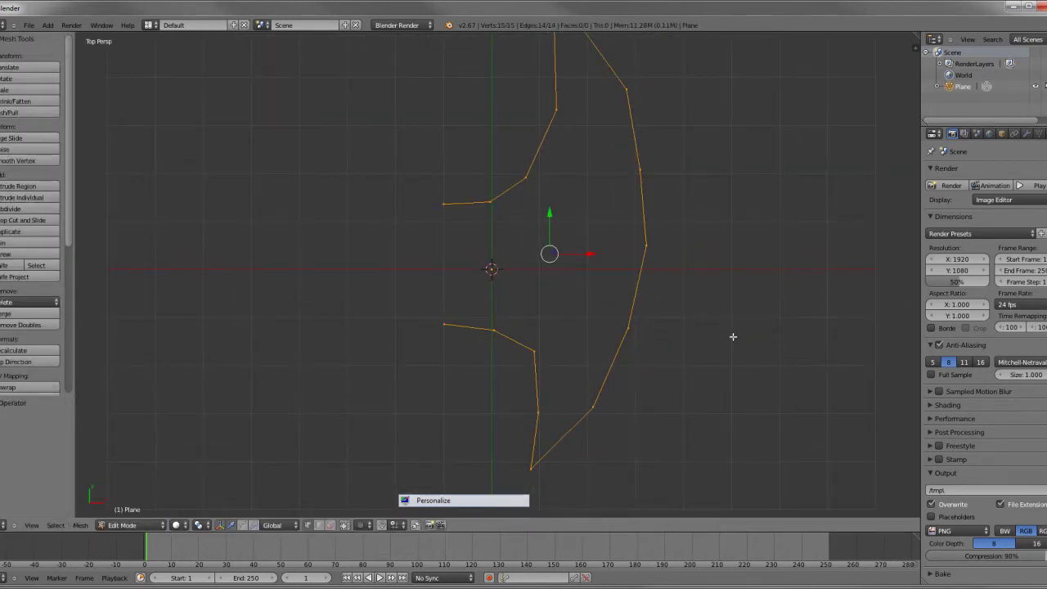
Duplicate the blade outline and start moving its vertices inward to form an inset copy.
key("shift+d")
left_click(670, 285)
right_click(582, 164)
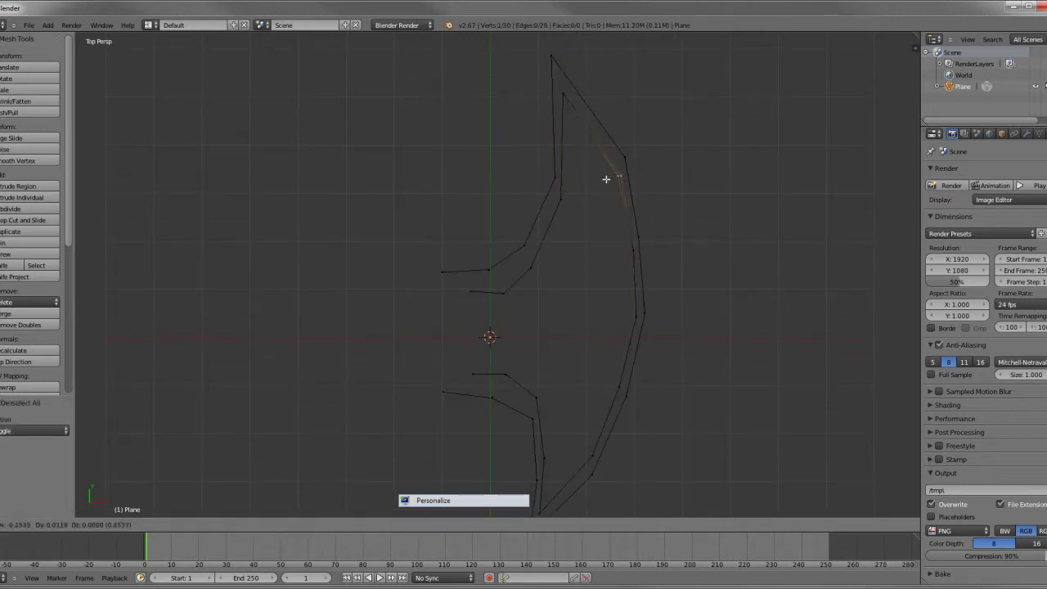
key("g")
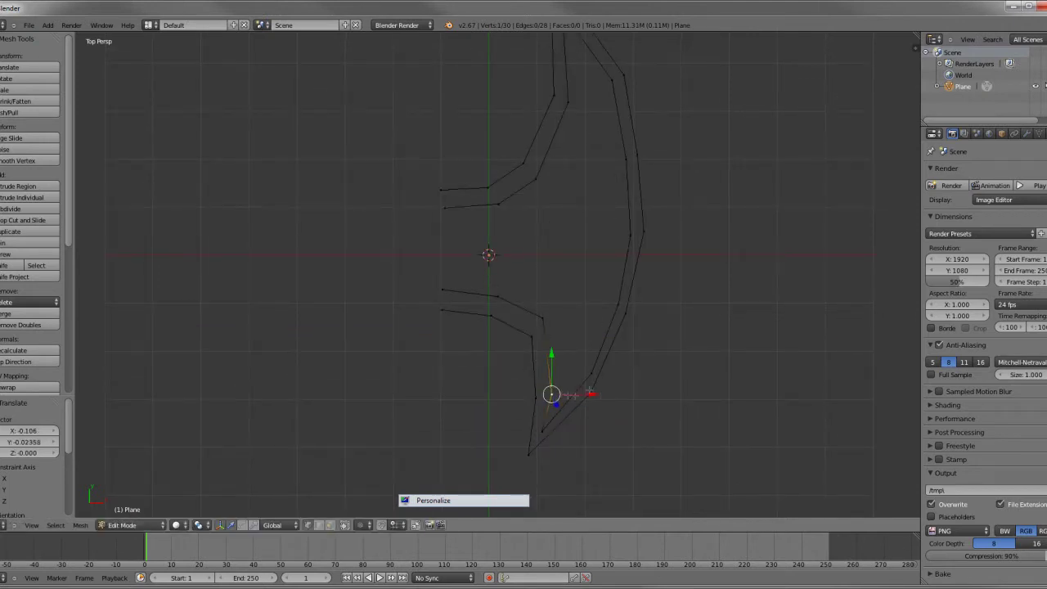
key("a")
right_click(602, 309)
key("g")
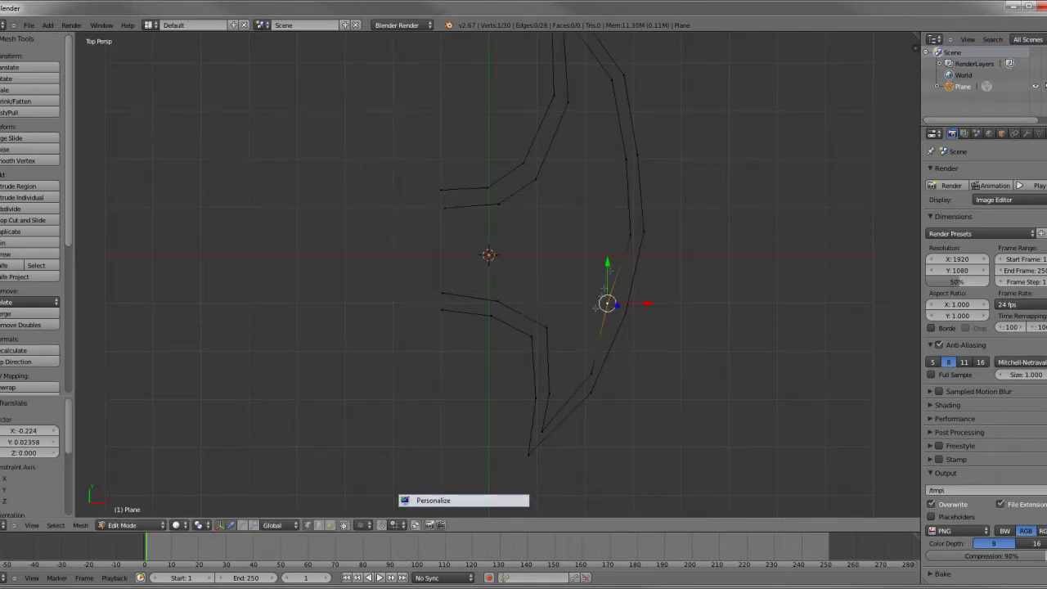
Move another vertex to follow the outer curve, then select the whole inner outline.
middle_click_drag(602, 96, 602, 129, "shift")
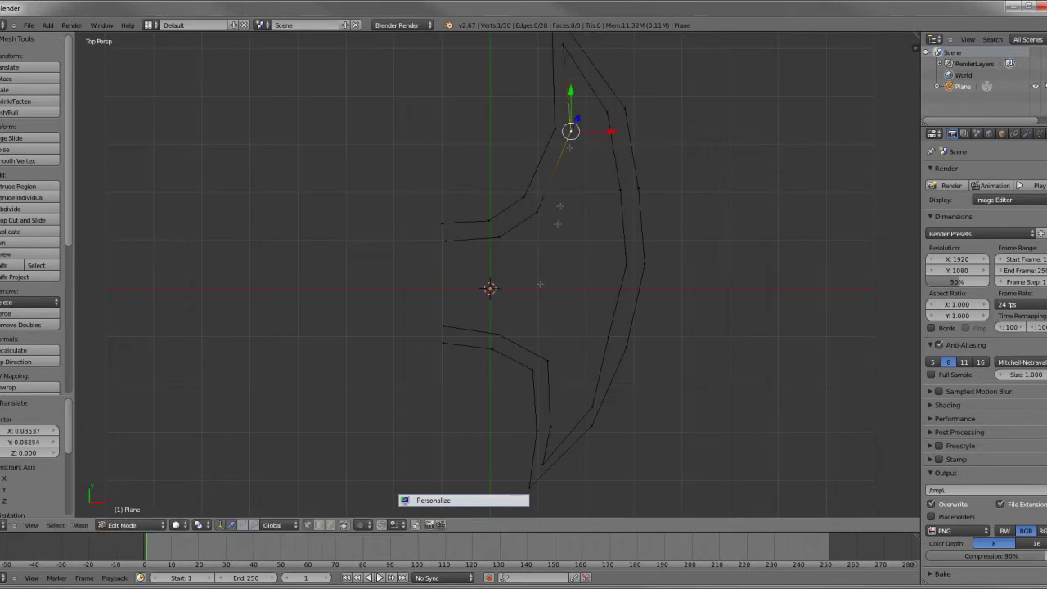
key("g")
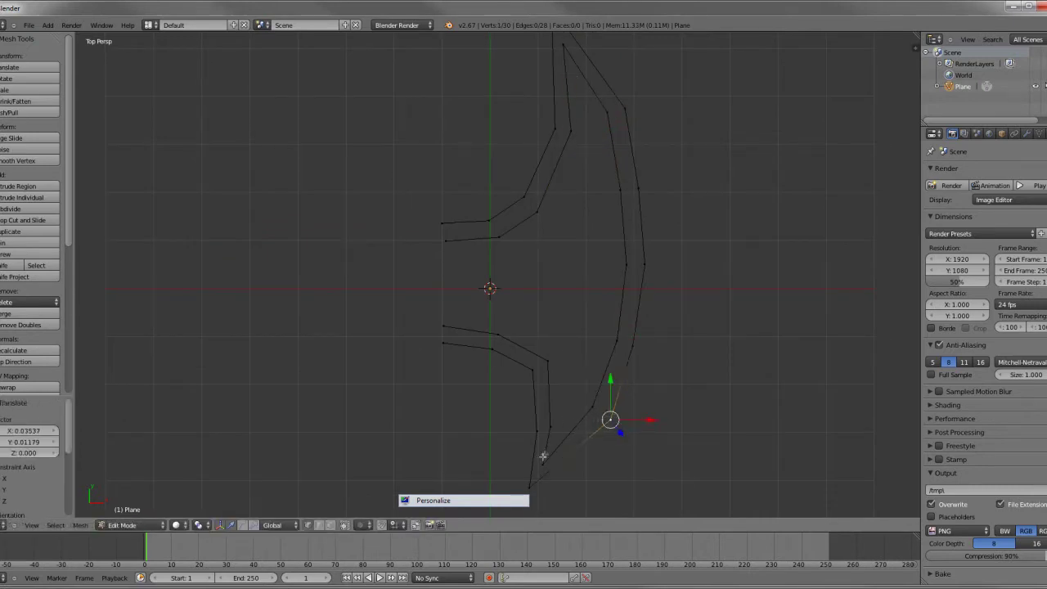
key("KP_5")
key("ctrl+l")
middle_click_drag(587, 411, 535, 301)
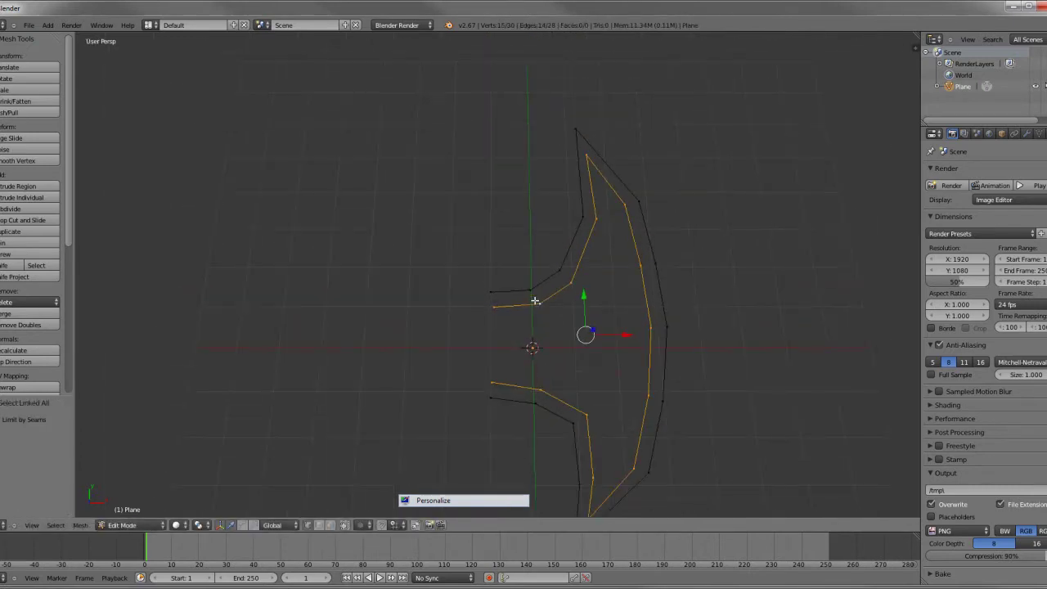
Raise the inner outline slightly along Z in a side view.
key("KP_2")
key("KP_2")
key("KP_2")
key("g")
key("z")
left_click(582, 222)
key("g")
key("z")
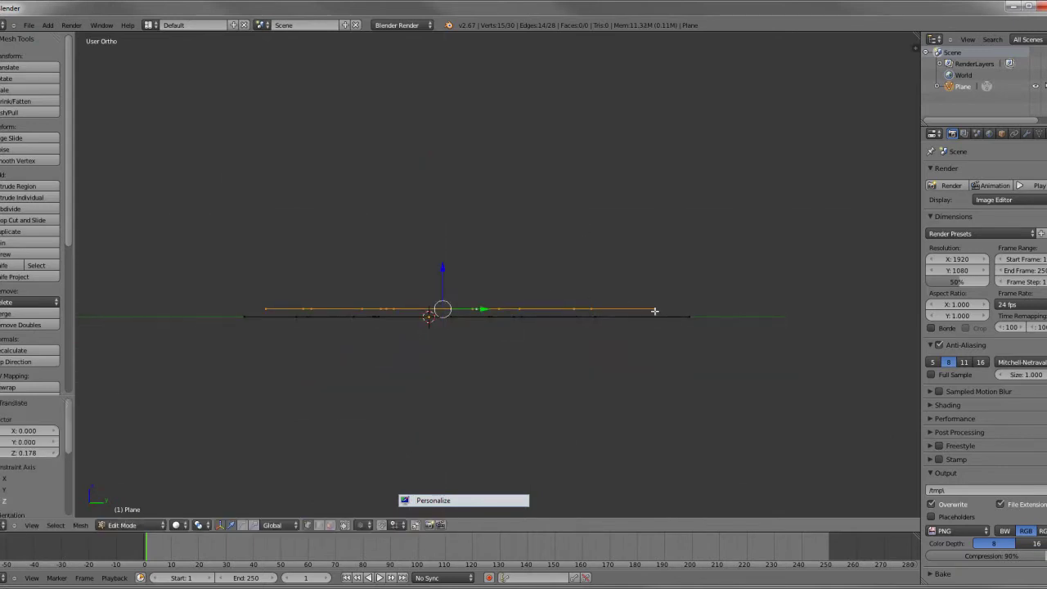
left_click(675, 245)
Fill faces between edge pairs to bridge the two outlines along the blade.
key("Tab")
key("Tab")
middle_click_drag(676, 246, 647, 379)
key("KP_3")
scroll(657, 374, "up", 3)
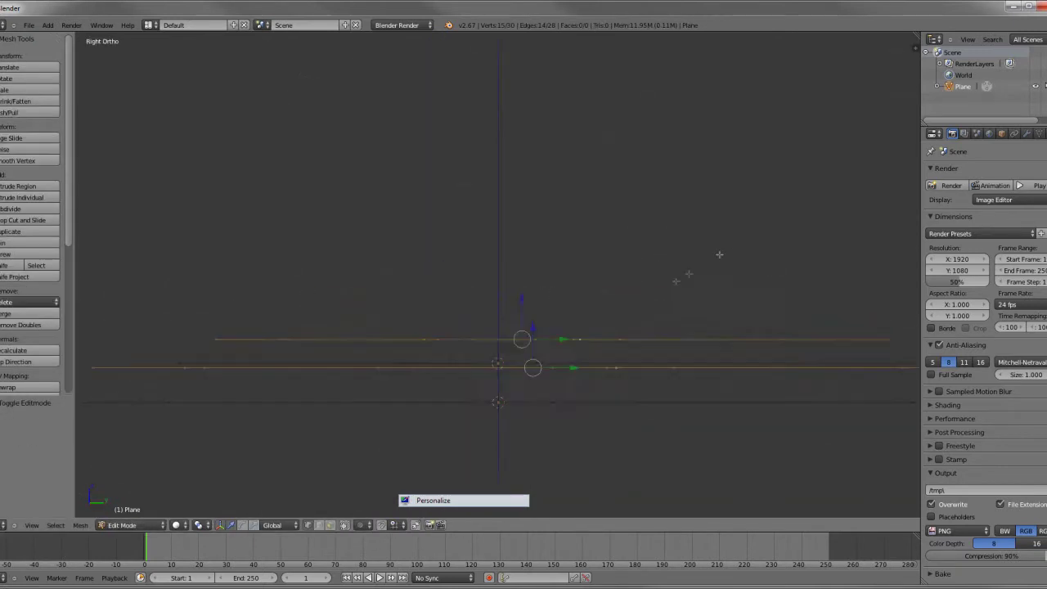
left_click(627, 311)
key("Tab")
key("Tab")
mouse_move(629, 320)
middle_mouse_down()
mouse_move(603, 330)
mouse_move(516, 278)
mouse_move(522, 262)
mouse_move(467, 316)
mouse_move(480, 363)
mouse_move(671, 390)
mouse_move(566, 238)
mouse_move(523, 344)
mouse_move(565, 485)
mouse_move(651, 368)
mouse_move(354, 233)
middle_mouse_up()
key("f")
key("f")
key("f")
key("f")
key("f")
key("f")
key("f")
key("f")
key("f")
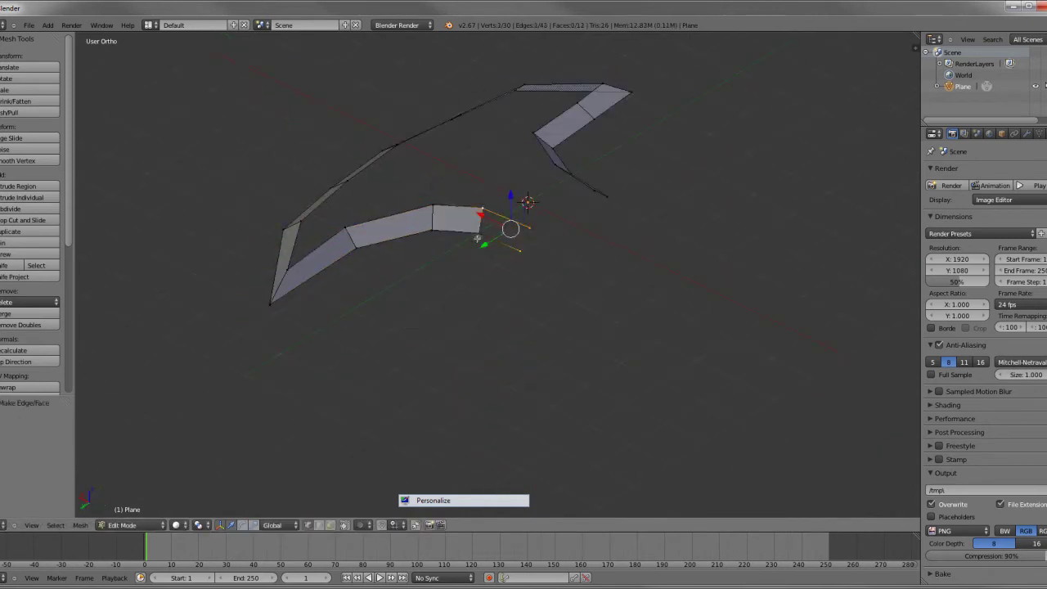
Fill faces across the gaps between the strip ends and the central block.
middle_click_drag(477, 239, 589, 231)
key("f")
key("f")
key("f")
key("a")
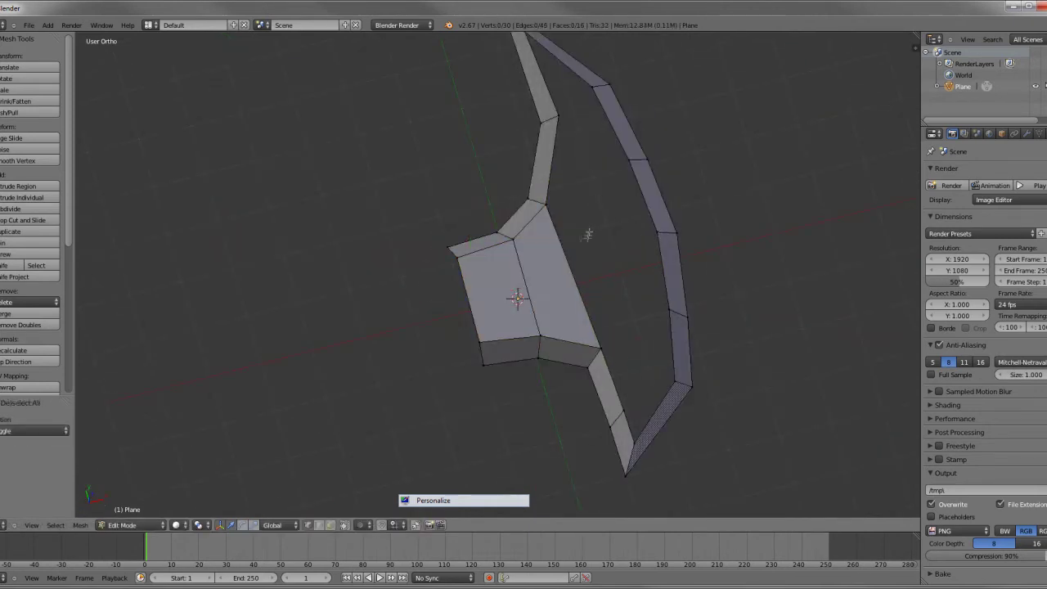
right_click(660, 226)
key("f")
key("f")
key("f")
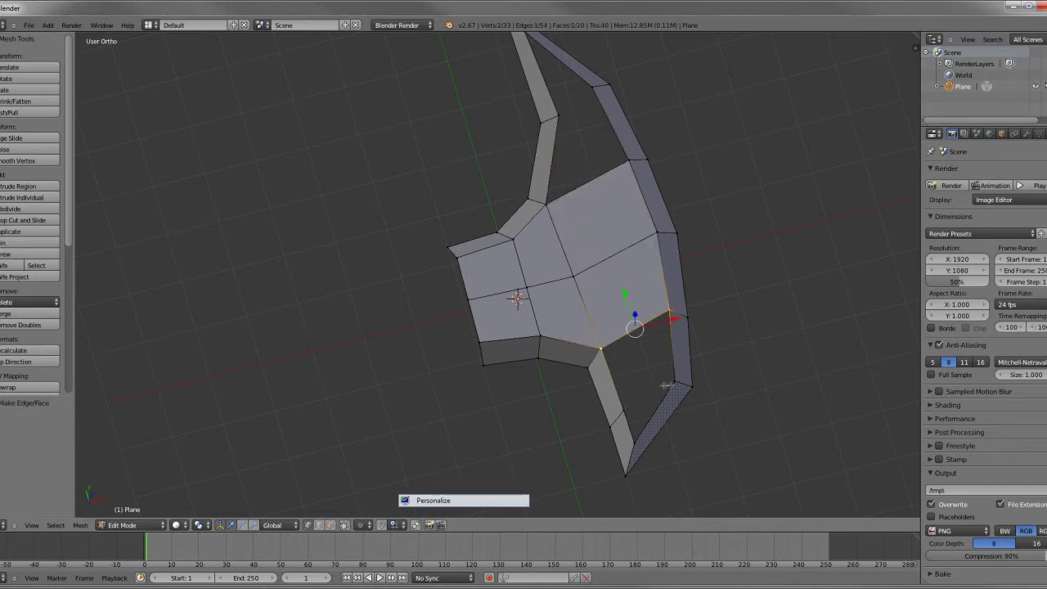
middle_click_drag(635, 327, 696, 229)
key("ctrl+z")
key("ctrl+z")
mouse_move(564, 276)
middle_mouse_down()
mouse_move(417, 273)
mouse_move(564, 409)
mouse_move(408, 250)
middle_mouse_up()
Add a centred loop cut across the central block.
key("ctrl+r")
left_click(564, 409)
right_click(564, 409)
key("Tab")
middle_click_drag(585, 334, 546, 354)
key("Tab")
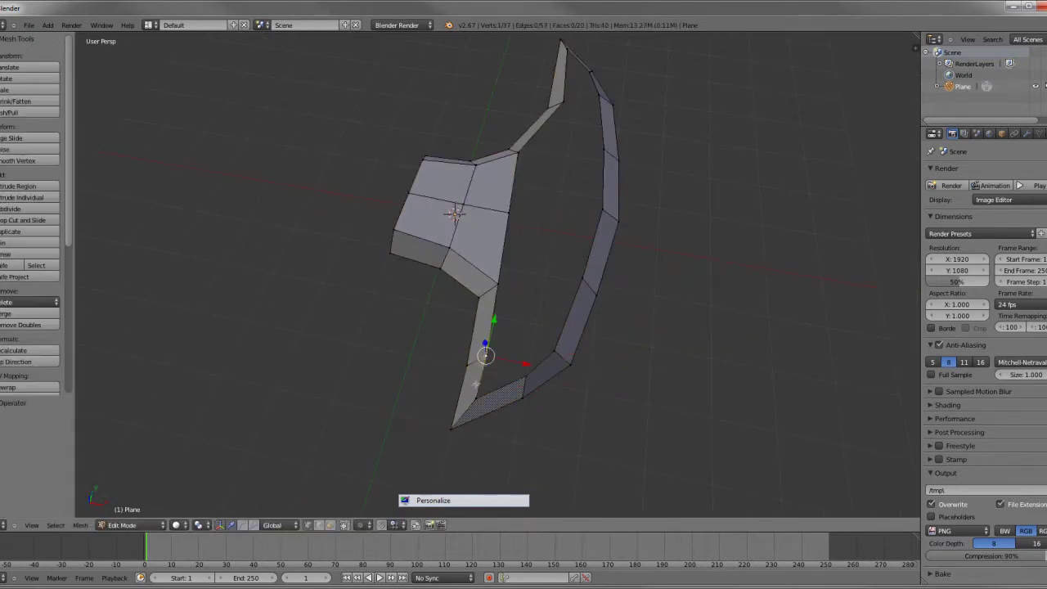
Fill the remaining blade faces and return to Object Mode to inspect the solid crescent.
key("f")
middle_click_drag(492, 348, 689, 285)
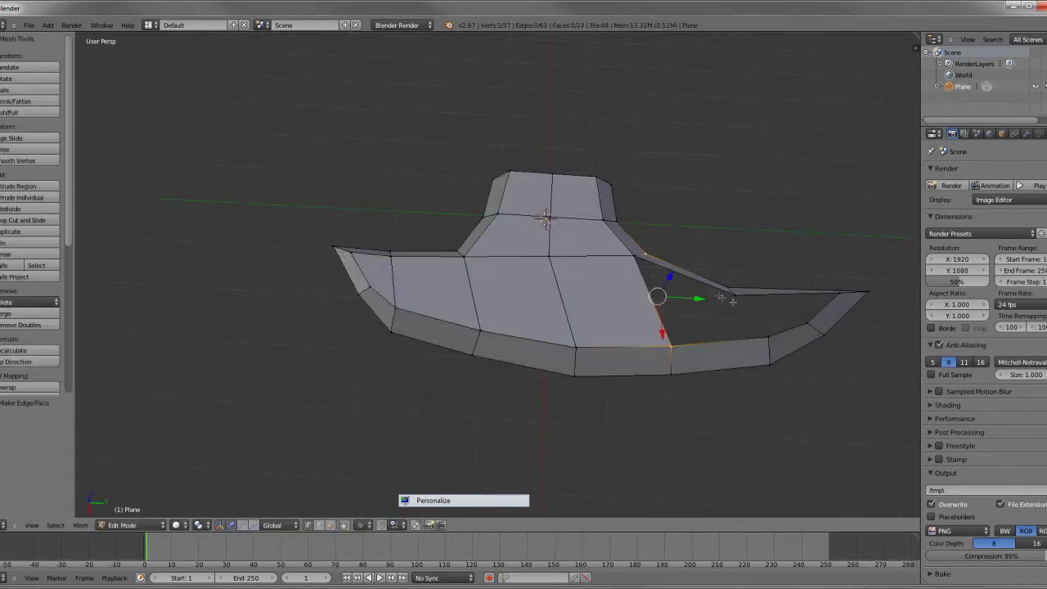
key("f")
key("Tab")
mouse_move(769, 336)
middle_mouse_down()
mouse_move(582, 250)
mouse_move(510, 278)
mouse_move(531, 225)
mouse_move(524, 245)
middle_mouse_up()
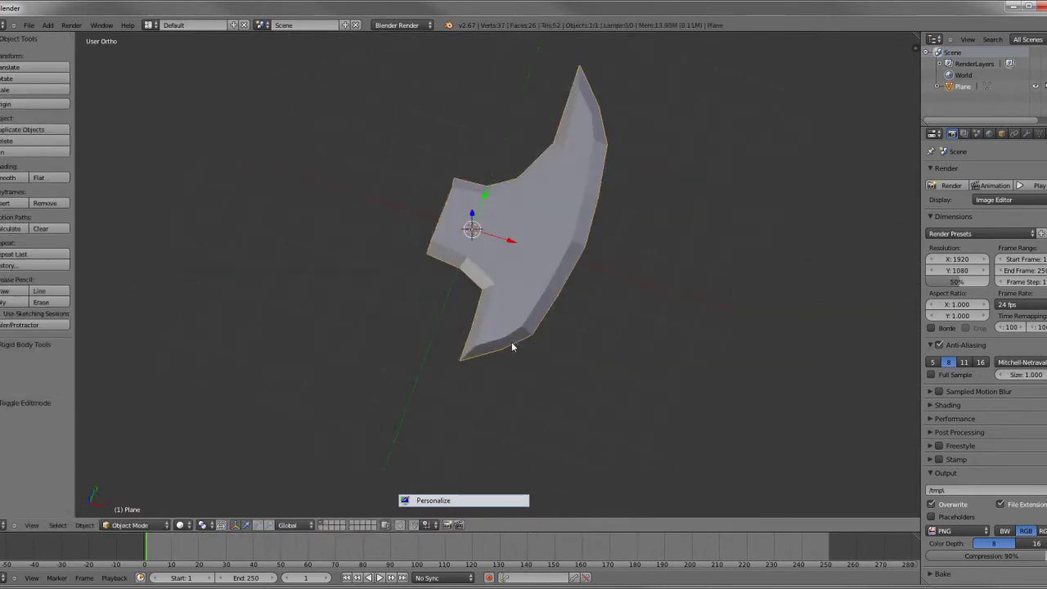
In top view, move a lower-tip vertex to angle along the cutting edge.
key("Tab")
key("KP_7")
key("g")
left_click(549, 364)
key("g")
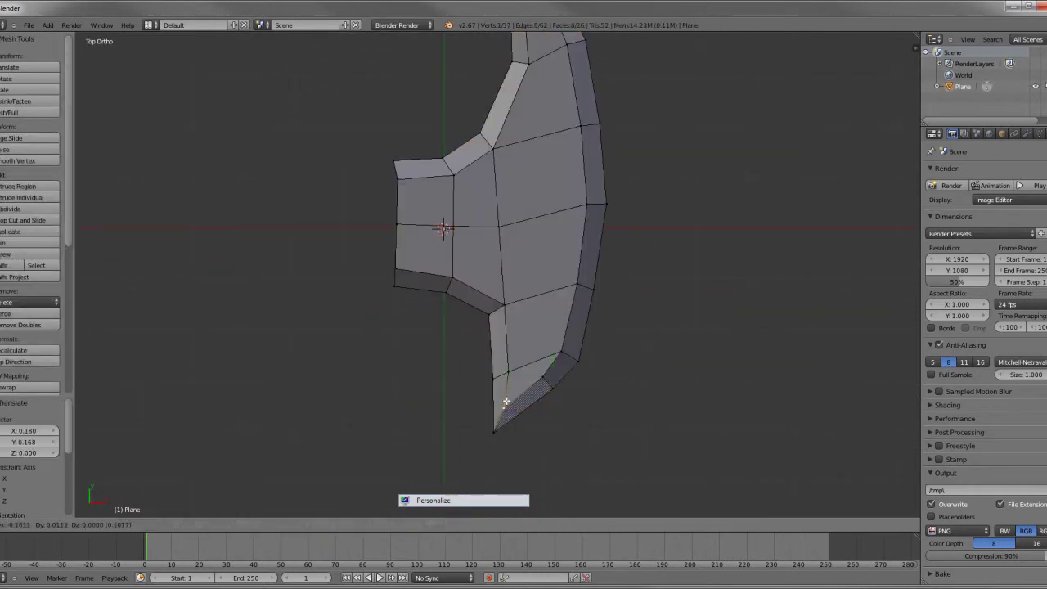
left_click(500, 364)
scroll(499, 352, "down", 1)
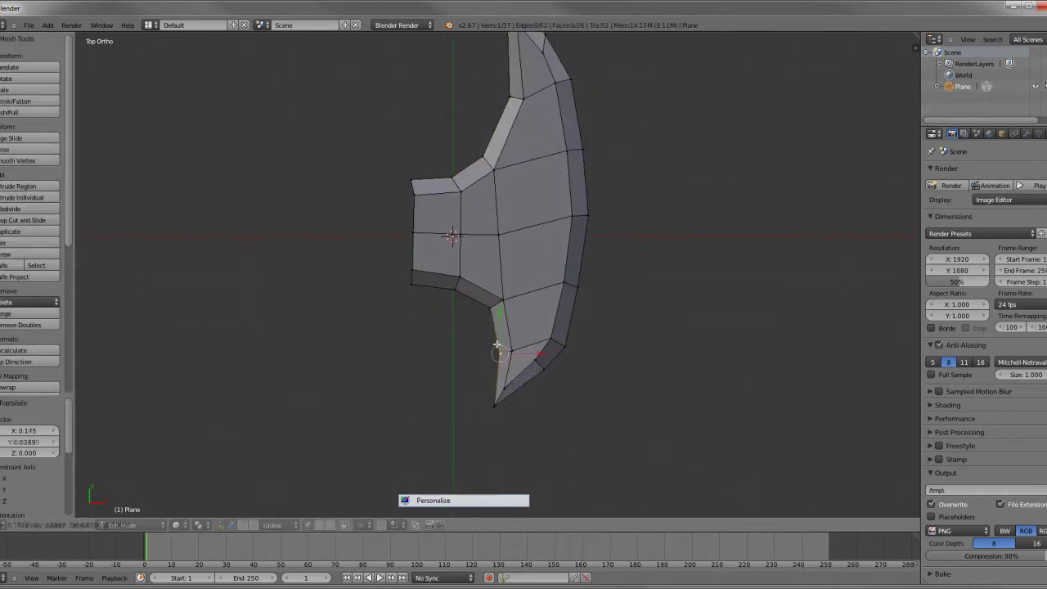
key("a")
scroll(573, 336, "up", 2, "shift")
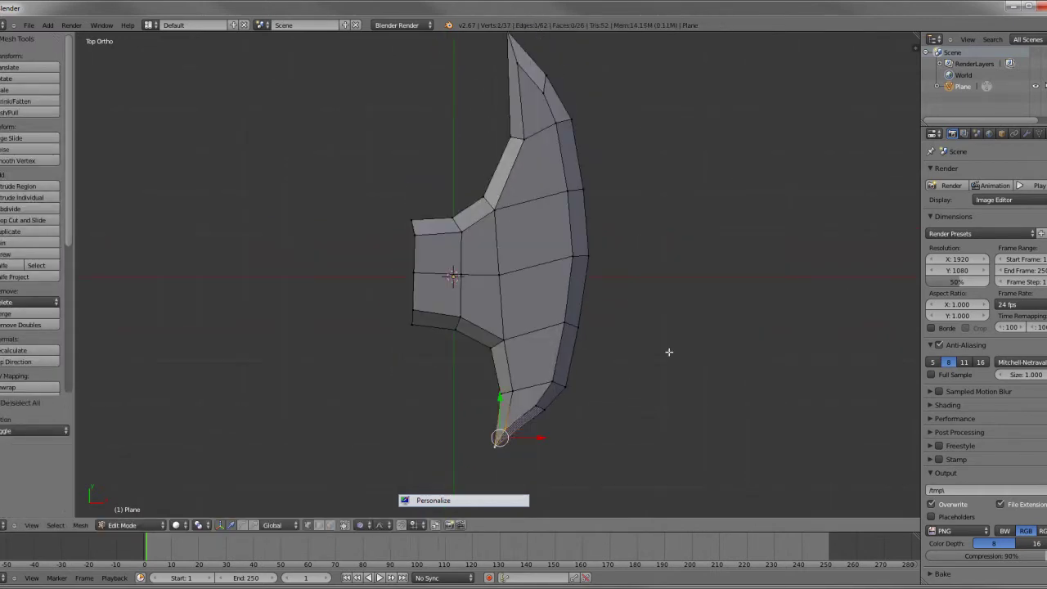
Rotate the lower tip, adjust another lower-edge vertex, and check the reshaped blade in Object Mode.
key("r")
left_click(687, 351)
right_click(537, 408)
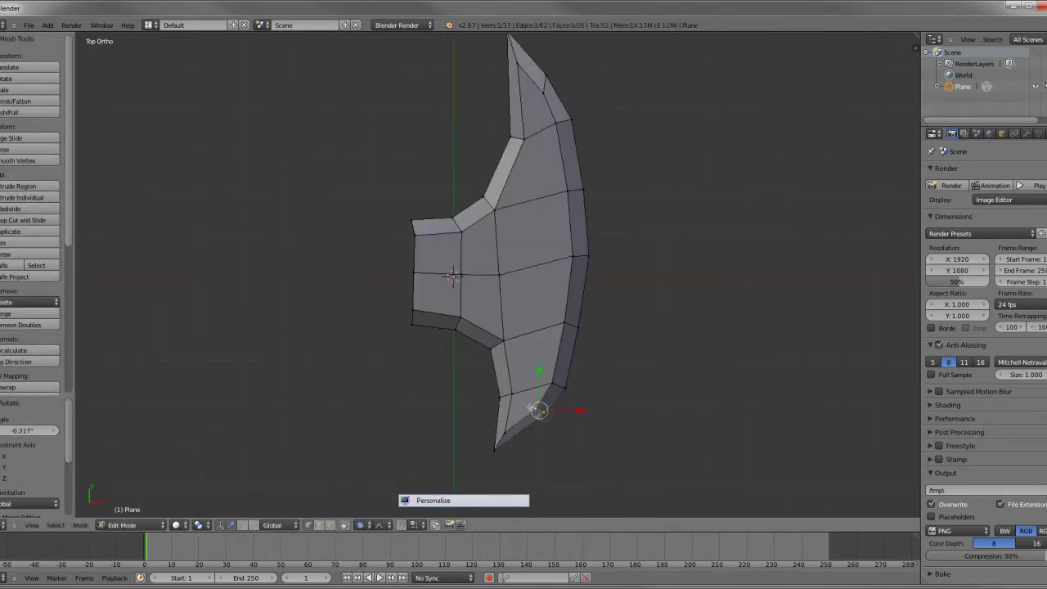
middle_click_drag(533, 408, 536, 290)
key("Tab")
key("Tab")
key("Tab")
key("Tab")
key("Tab")
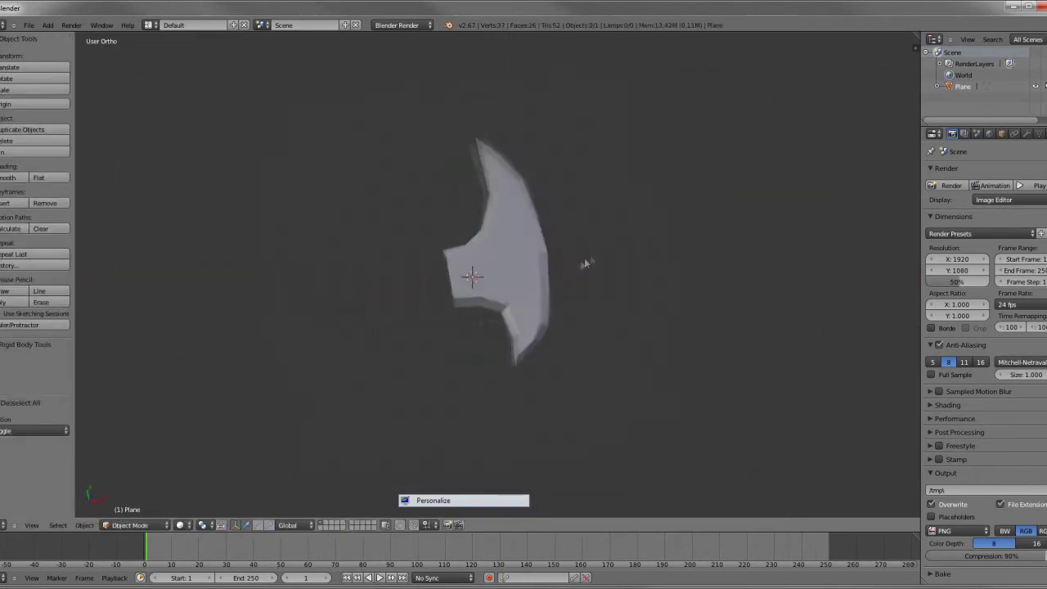
key("KP_7")
key("Tab")
key("Tab")
key("Tab")
middle_click_drag(411, 360, 603, 285)
key("KP_7")
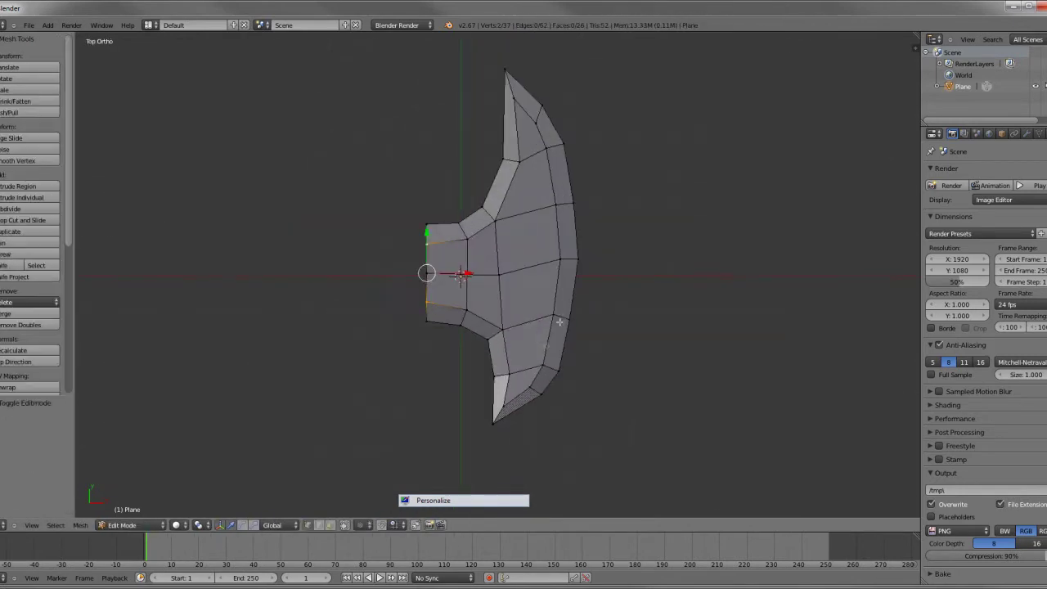
key("Tab")
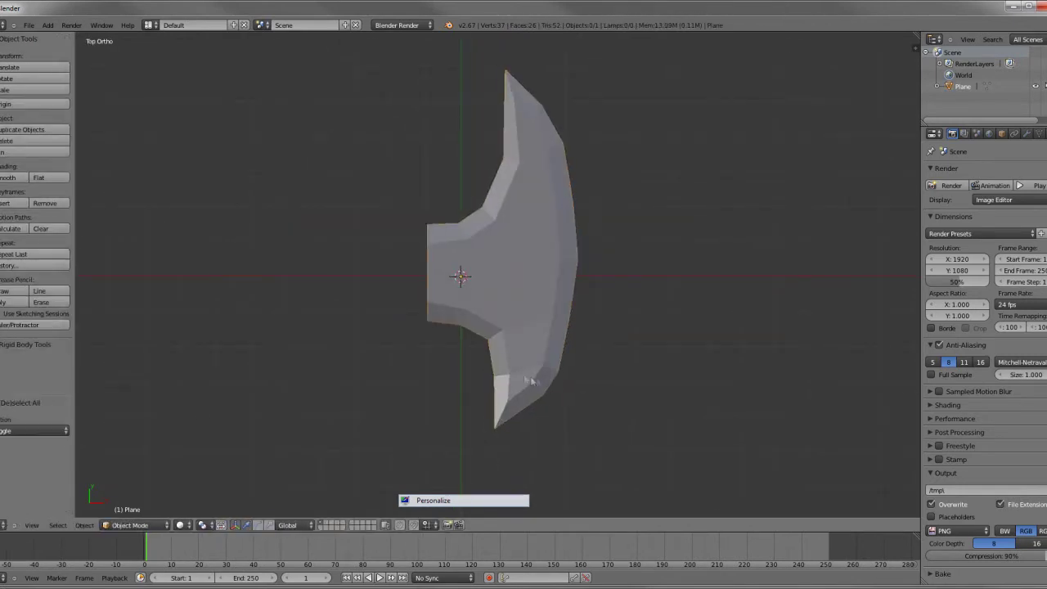
Move a blade vertex down, checking the result from front and top views.
middle_click_drag(544, 397, 589, 286)
key("Tab")
key("Tab")
key("Tab")
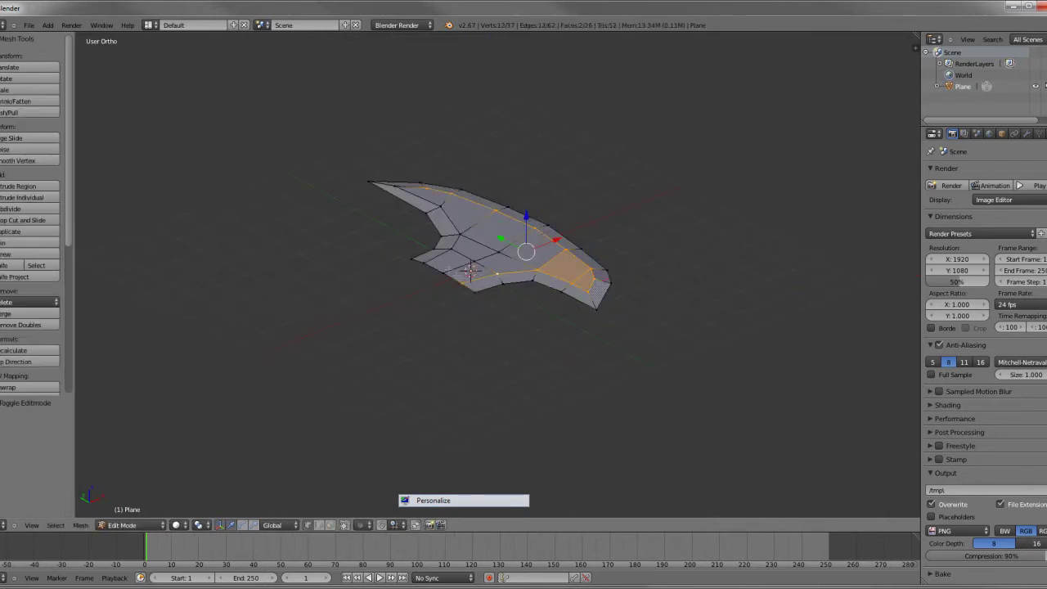
key("Tab")
mouse_move(449, 278)
middle_mouse_down()
mouse_move(439, 202)
mouse_move(399, 258)
middle_mouse_up()
key("Tab")
key("KP_1")
key("a")
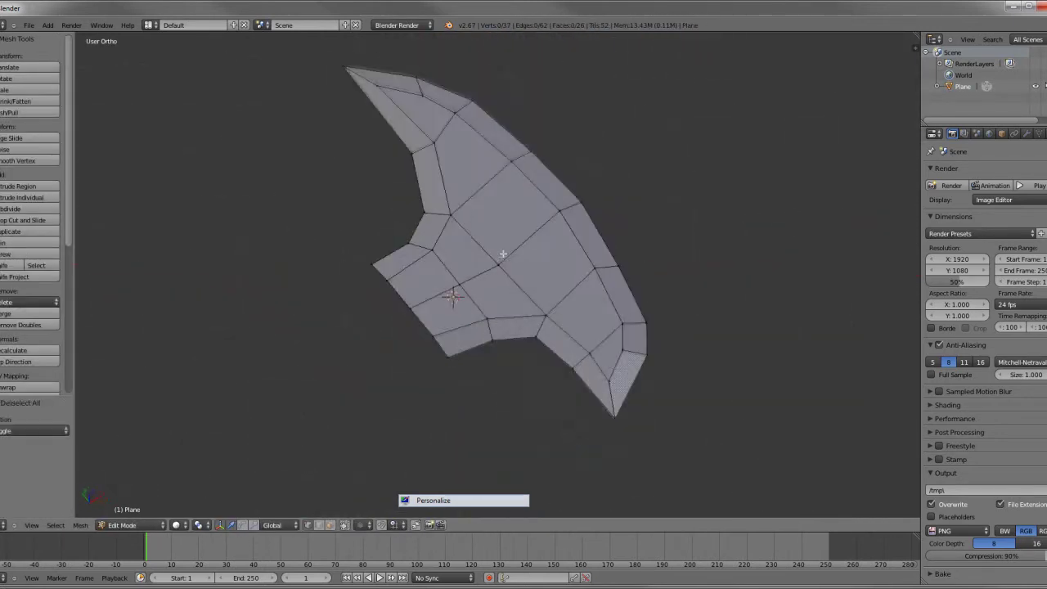
key("KP_7")
key("Tab")
key("Tab")
scroll(668, 299, "down", 2)
left_click(610, 448)
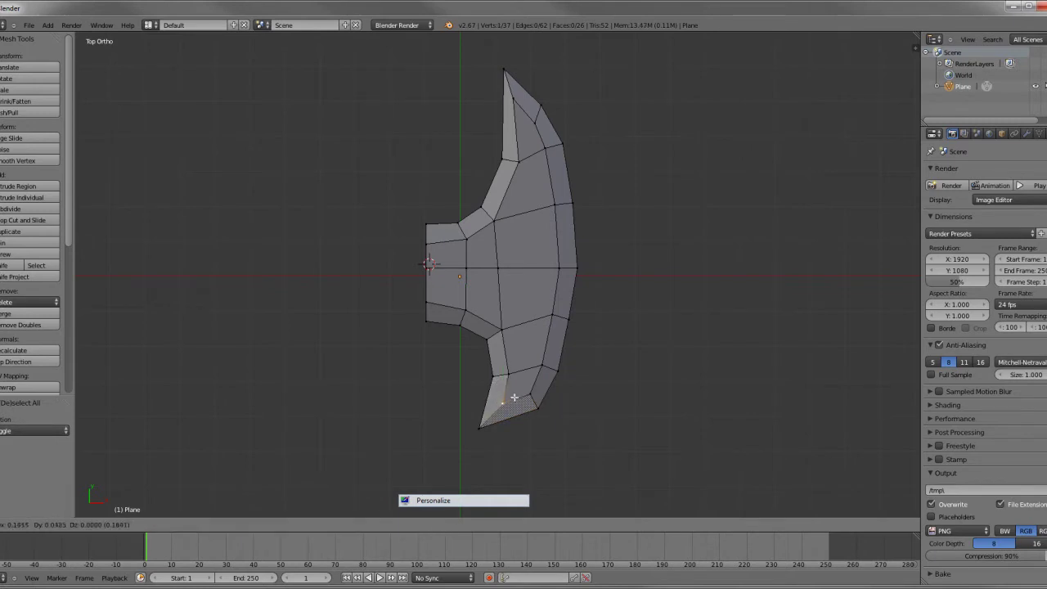
key("Tab")
Rotate the bottom tip and reposition its tip vertex.
key("Tab")
key("r")
left_click(633, 381)
key("a")
key("Tab")
key("Tab")
key("Tab")
key("Tab")
right_click(502, 435)
key("g")
left_click(495, 419)
key("Tab")
middle_click_drag(495, 419, 301, 298)
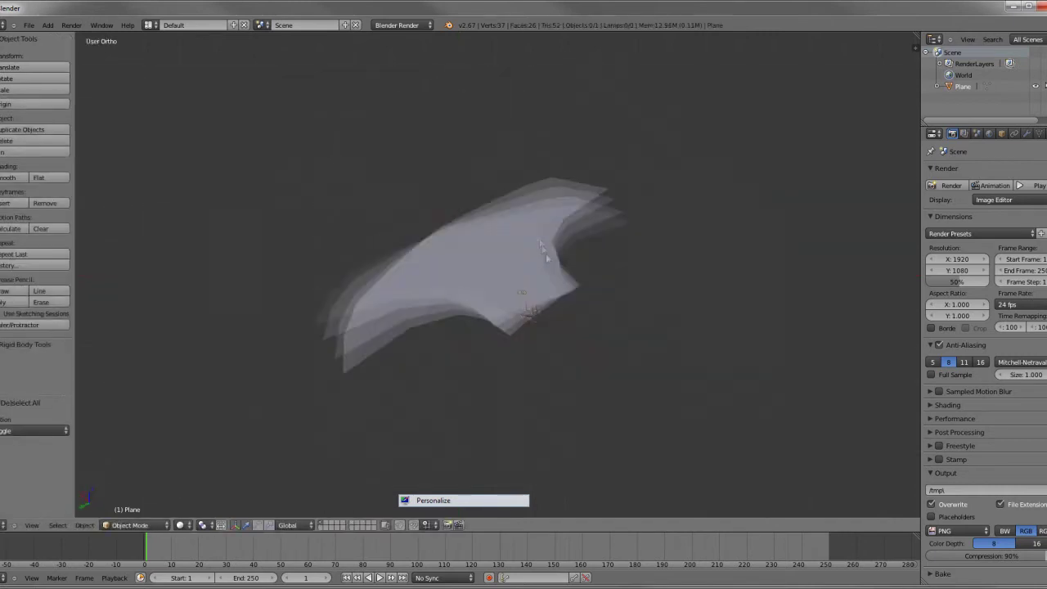
key("KP_7")
middle_click_drag(585, 320, 524, 296)
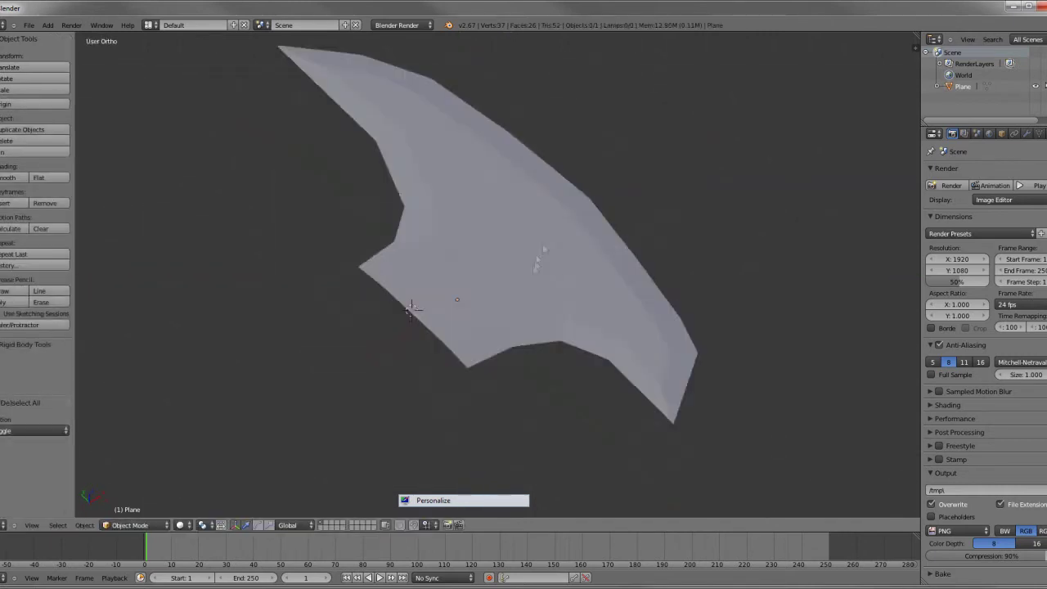
Move the whole blade mesh along Z in front view, then return to Object Mode.
key("Tab")
key("Tab")
key("Tab")
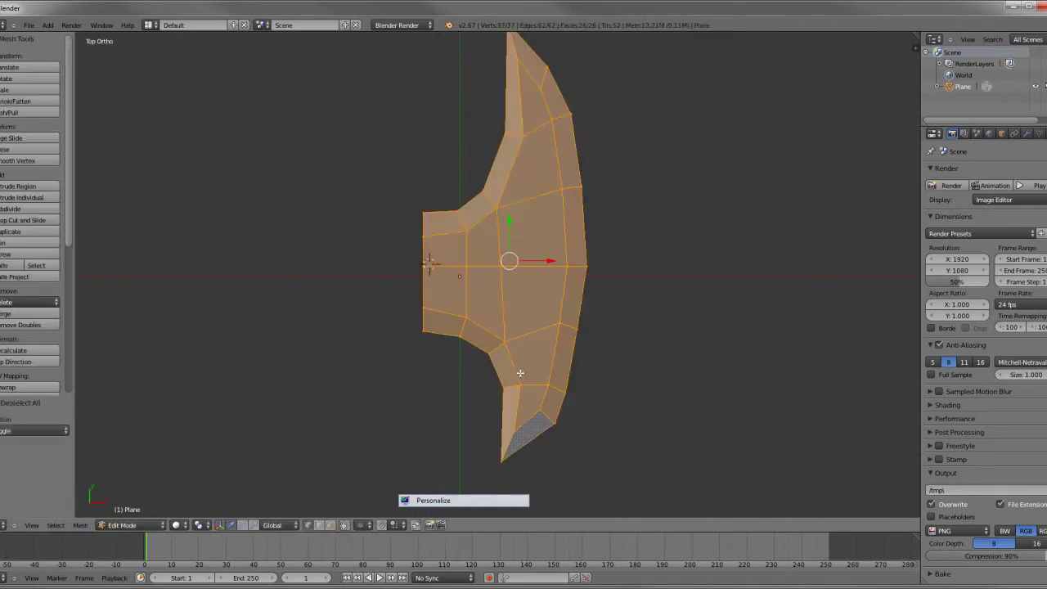
mouse_move(501, 359)
middle_mouse_down()
mouse_move(570, 282)
mouse_move(601, 227)
mouse_move(654, 237)
middle_mouse_up()
key("KP_1")
key("Tab")
key("g")
key("z")
left_click(660, 328)
key("a")
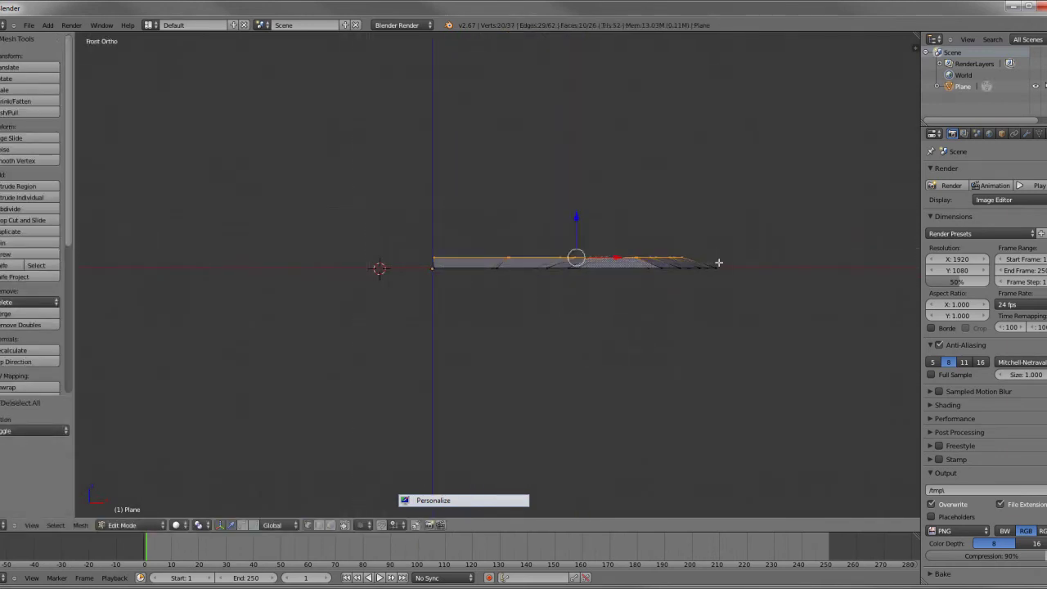
key("n")
key("n")
key("t")
key("Tab")
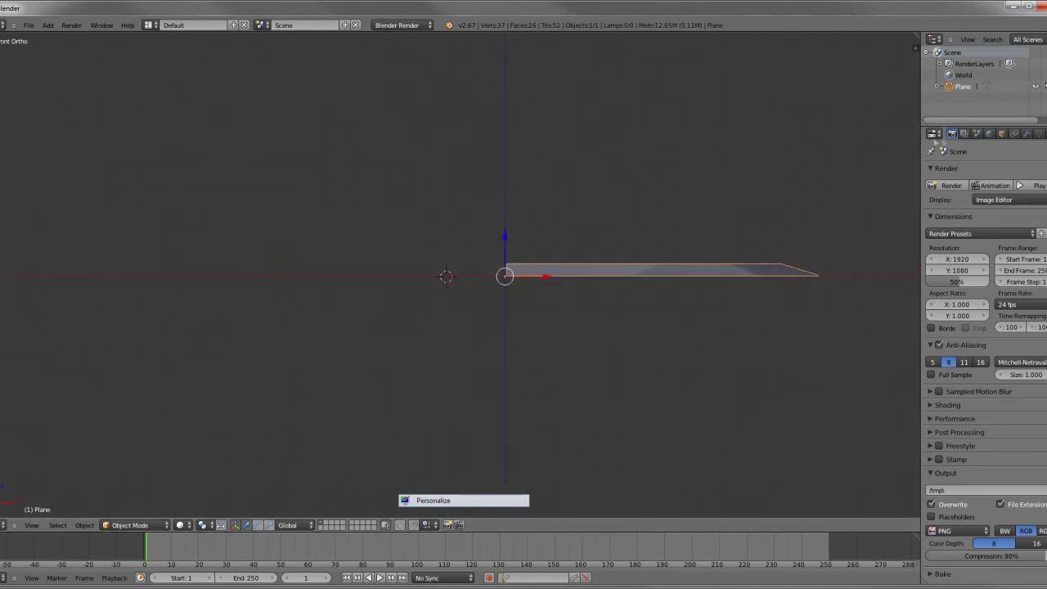
Add a Mirror modifier on X and Z with Merge Limit 0.081.
left_click(1027, 134)
left_click(946, 172)
left_click(740, 281)
left_click_drag(988, 279, 1011, 279)
left_click(934, 262)
mouse_move(676, 246)
middle_mouse_down()
mouse_move(619, 170)
mouse_move(572, 245)
middle_mouse_up()
In top view, select the four central faces and extrude them.
key("Tab")
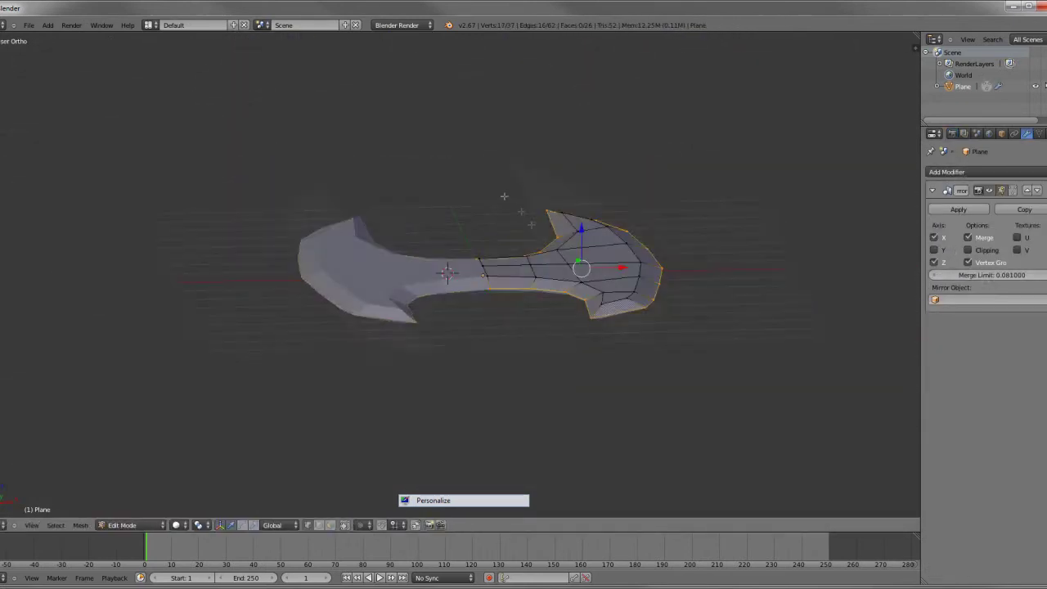
key("KP_7")
scroll(458, 297, "up", 5)
middle_click_drag(458, 296, 384, 286, "shift")
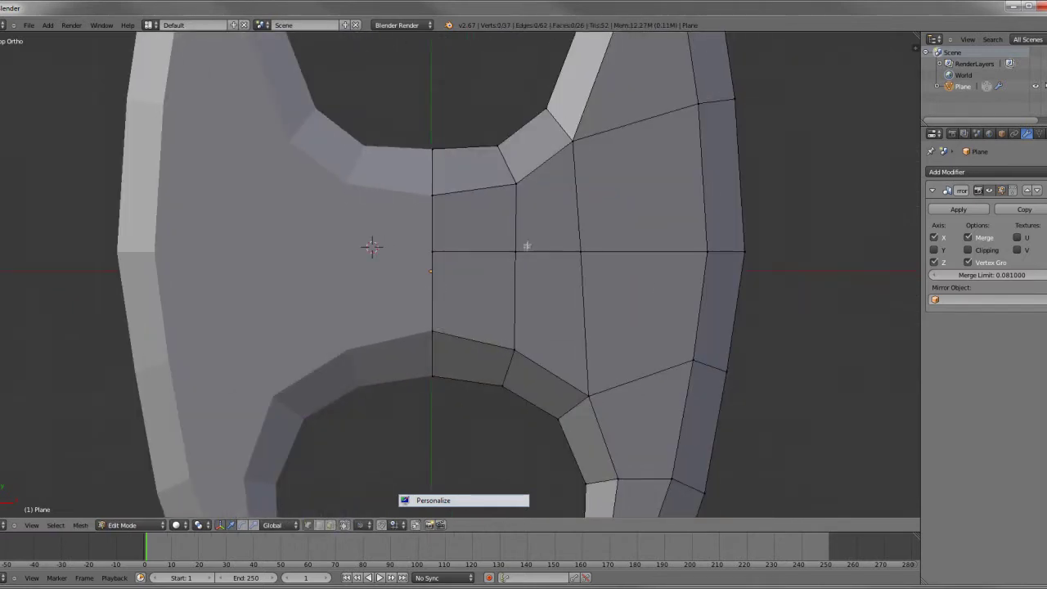
scroll(478, 280, "down", 3)
left_click(608, 299)
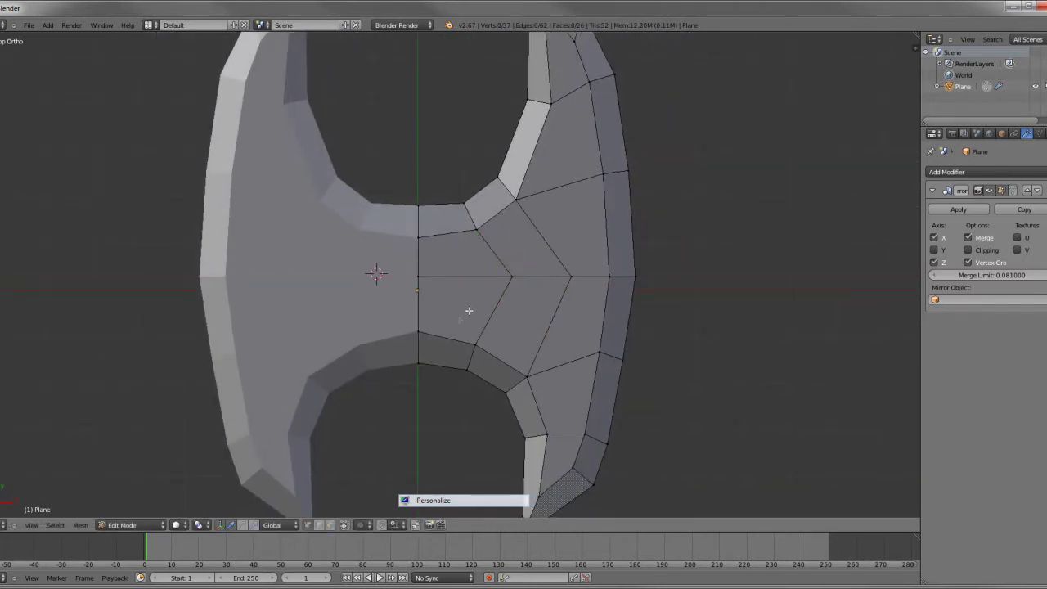
left_click(471, 309)
key("e")
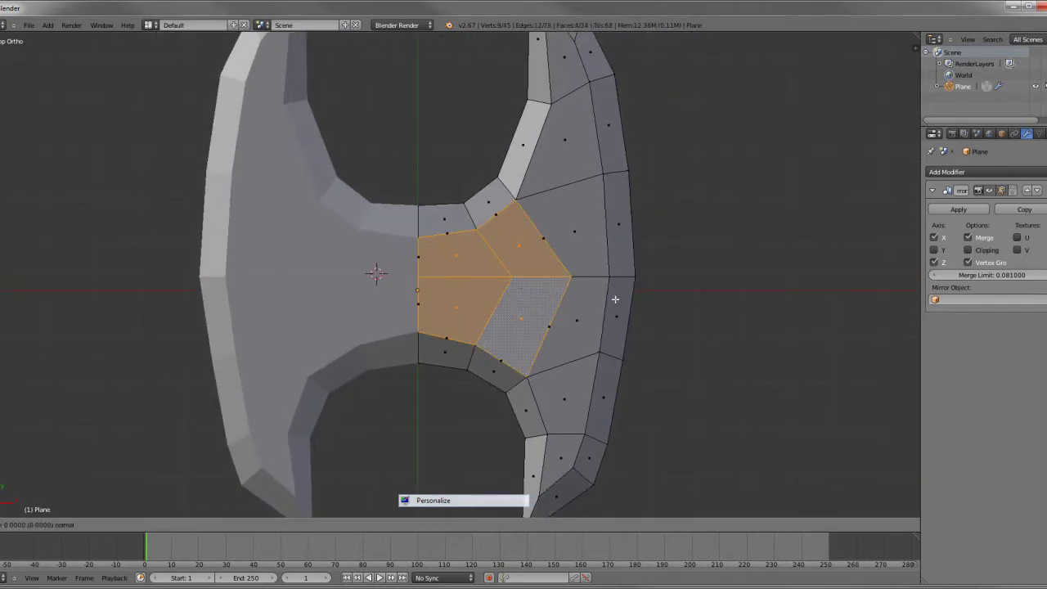
key("x")
left_click(598, 324)
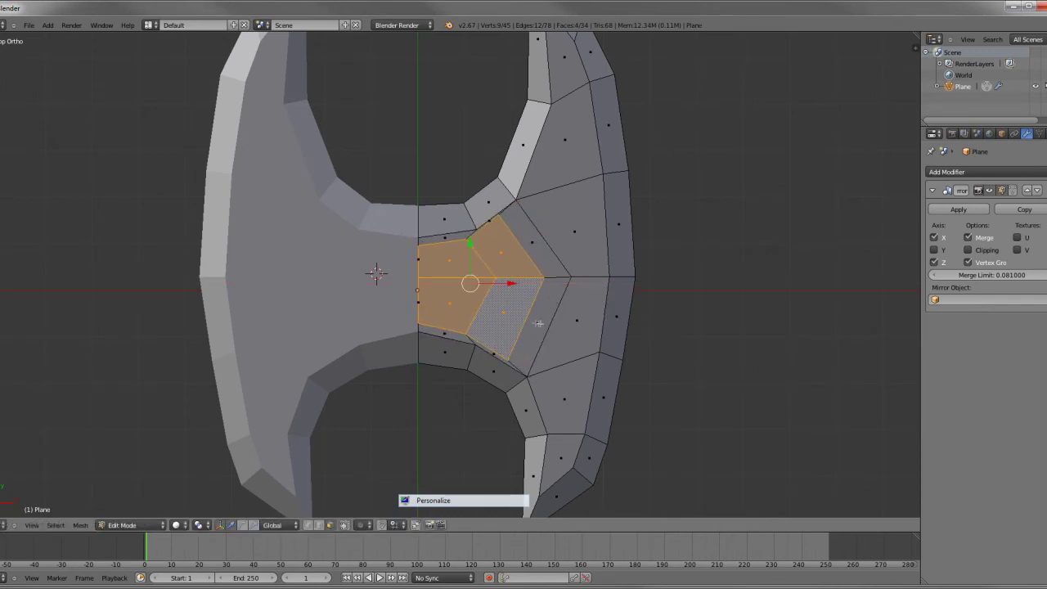
scroll(519, 224, "up", 2)
Scale the extruded central faces down to form the inset emblem ring.
right_click(553, 399)
right_click(540, 189, "shift")
key("Escape")
key("ctrl+z")
key("s")
left_click(697, 347)
key("a")
middle_click_drag(697, 347, 400, 281)
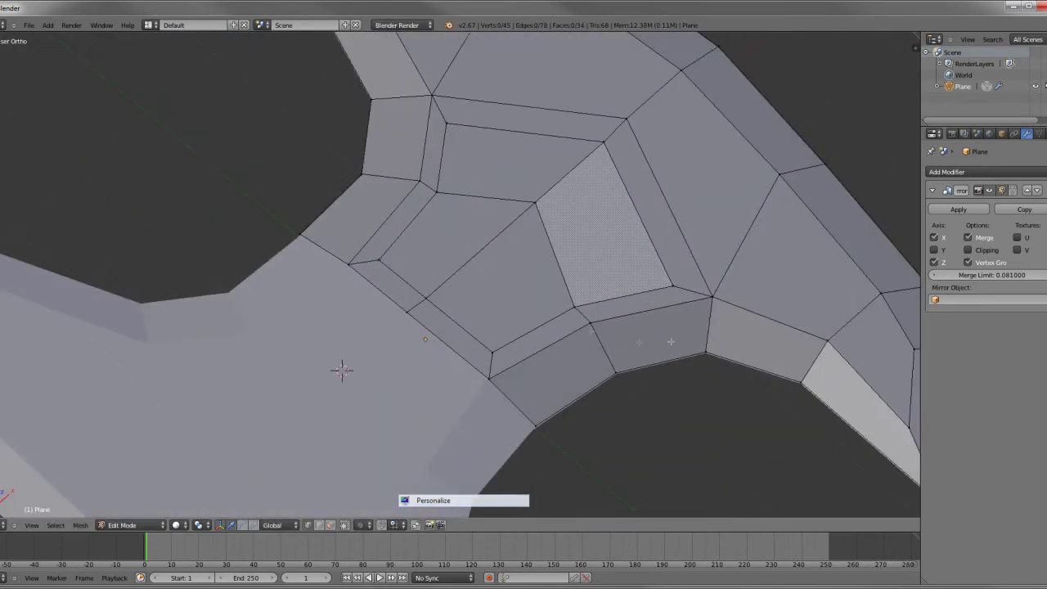
Confirm the edge move and dissolve the unwanted edges around the emblem inset.
left_click(448, 306)
key("a")
middle_click_drag(449, 305, 328, 527)
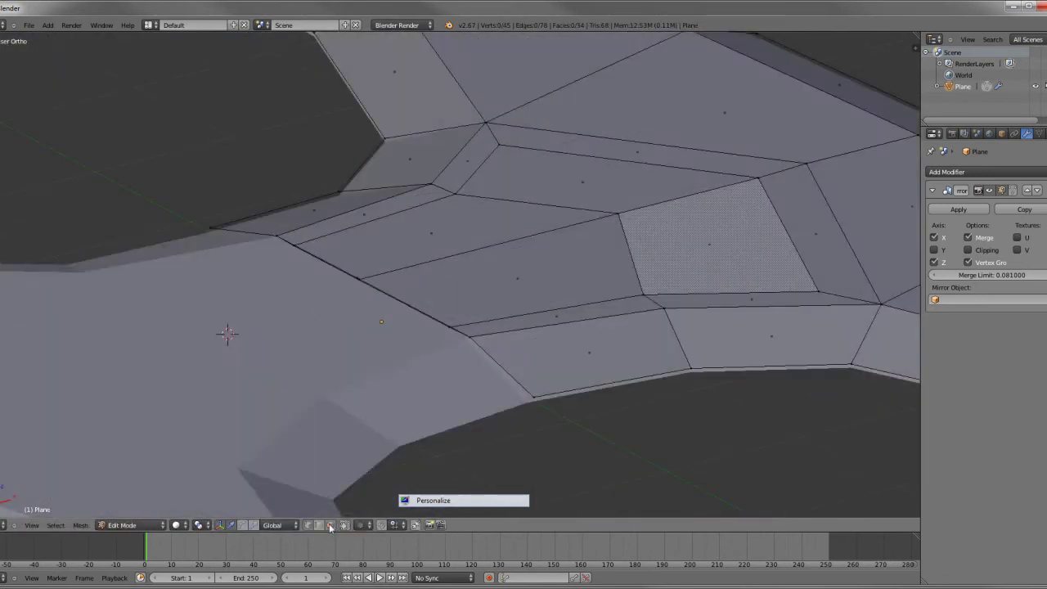
key("x")
left_click(432, 357)
scroll(434, 327, "down", 5)
scroll(434, 327, "up", 5)
Select the central emblem faces and view the axe head from above.
right_click(523, 278)
middle_click_drag(300, 336, 315, 276)
left_click(480, 257, "shift")
middle_click_drag(479, 256, 409, 351)
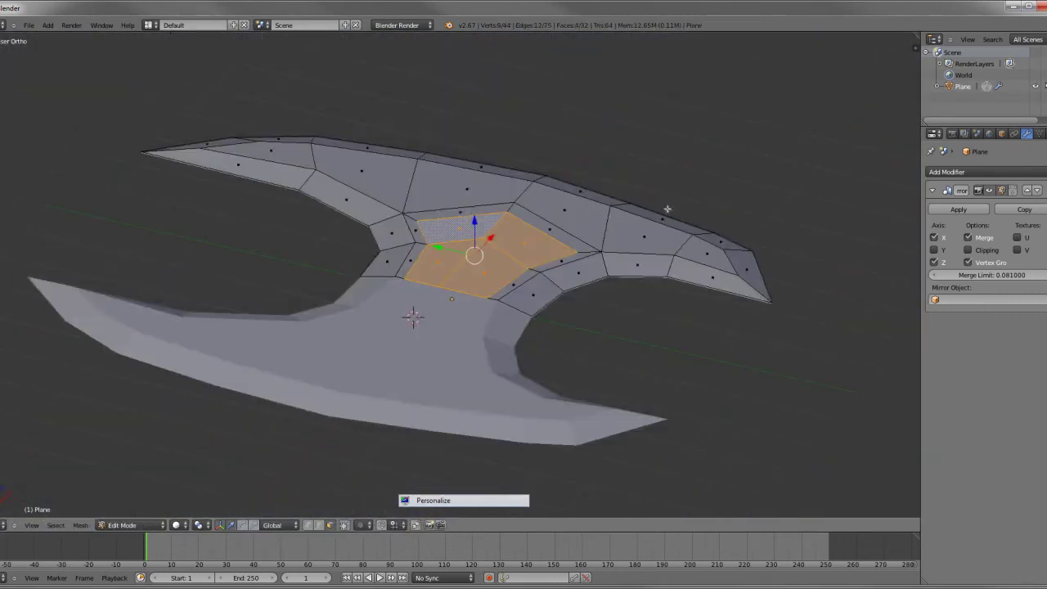
key("KP_7")
Reshape the emblem by scaling two corner vertices inward along Y and moving one vertex.
right_click(523, 204)
right_click(532, 374, "shift")
key("s")
key("y")
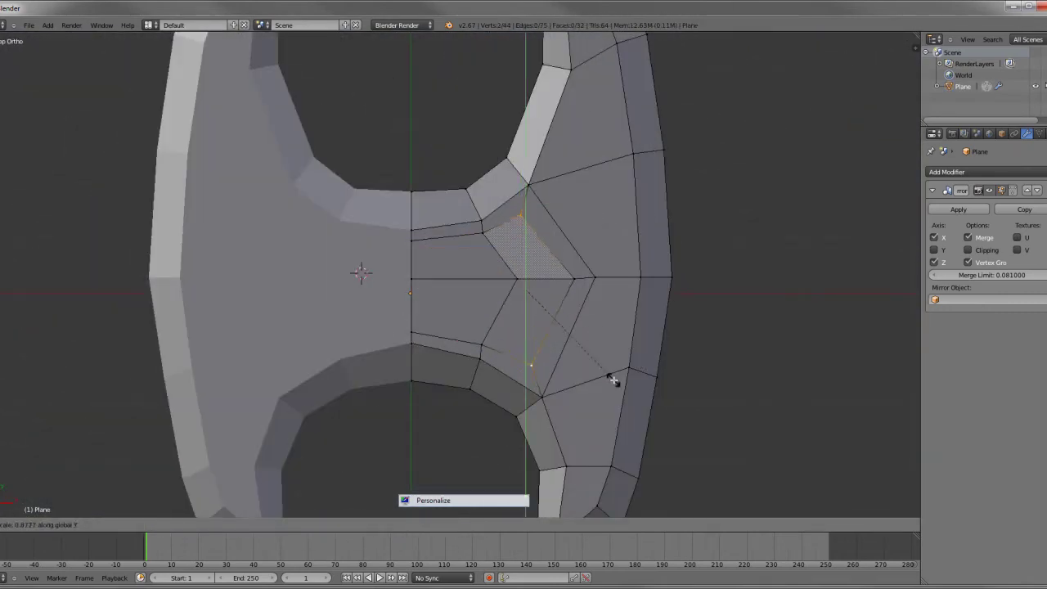
left_click(581, 369)
right_click(507, 223)
key("g")
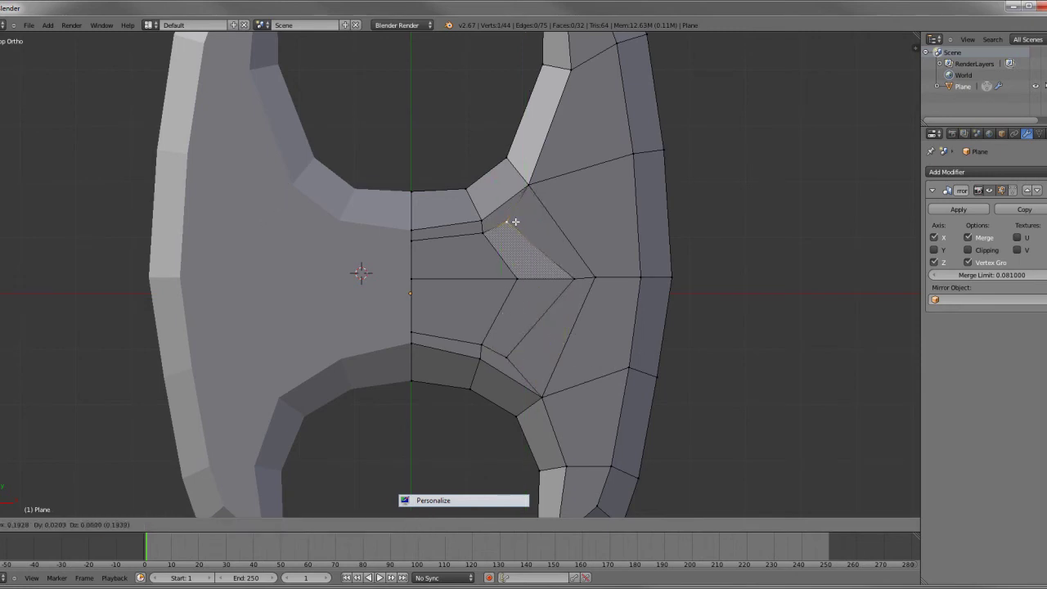
left_click(416, 240)
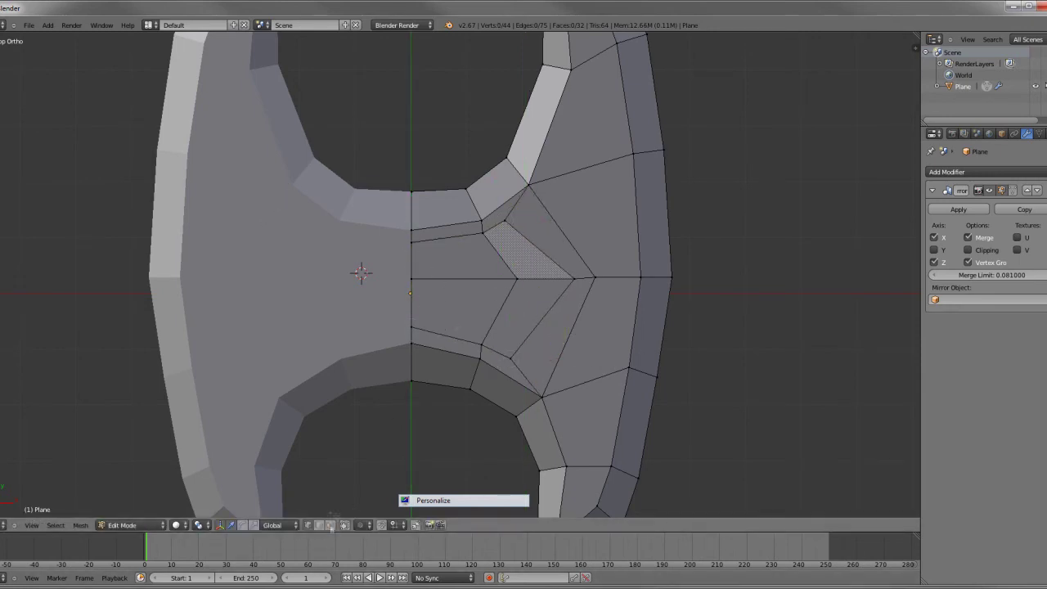
Extrude the emblem faces downward and scale them to form the recess.
middle_click_drag(415, 240, 570, 214)
scroll(570, 215, "up", 4)
key("e")
left_click(565, 195)
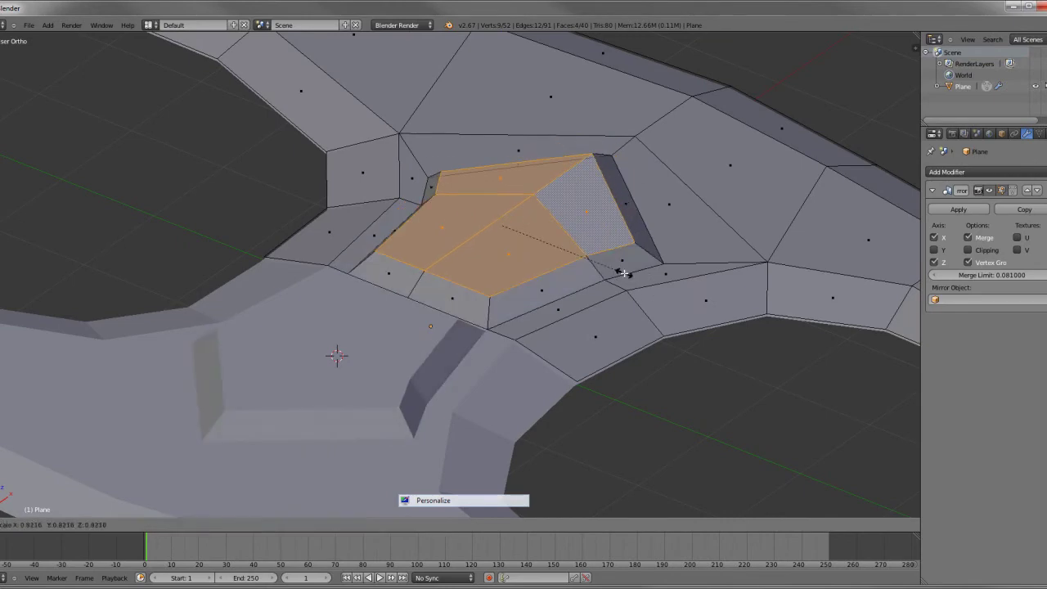
scroll(435, 194, "down", 8)
scroll(491, 229, "up", 8)
key("s")
left_click(570, 253)
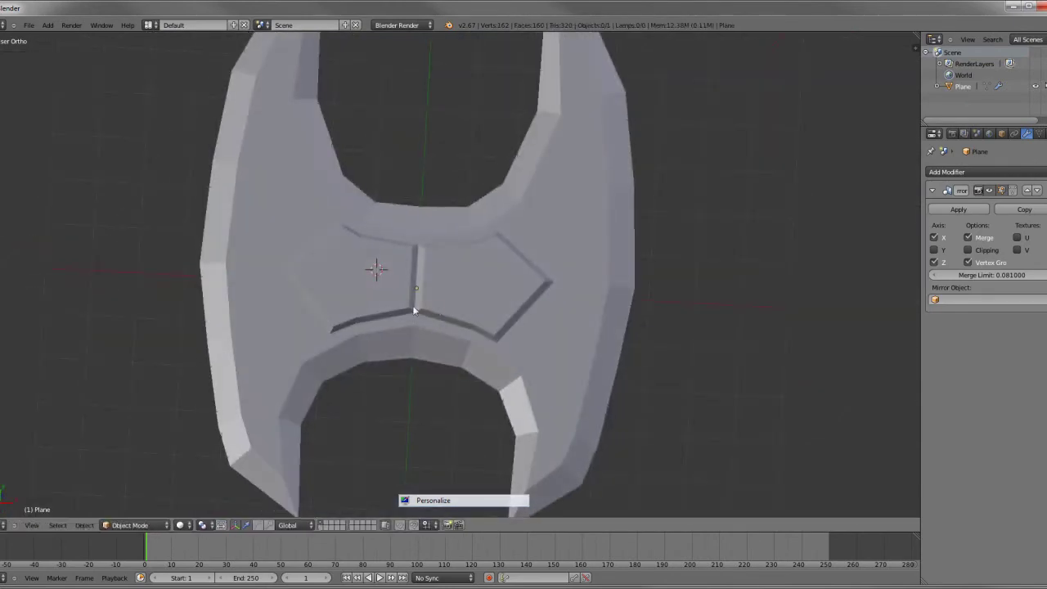
Return to Object Mode and add a cylinder at the axe head's centre.
middle_click_drag(570, 252, 513, 300)
key("Tab")
scroll(513, 299, "up", 4)
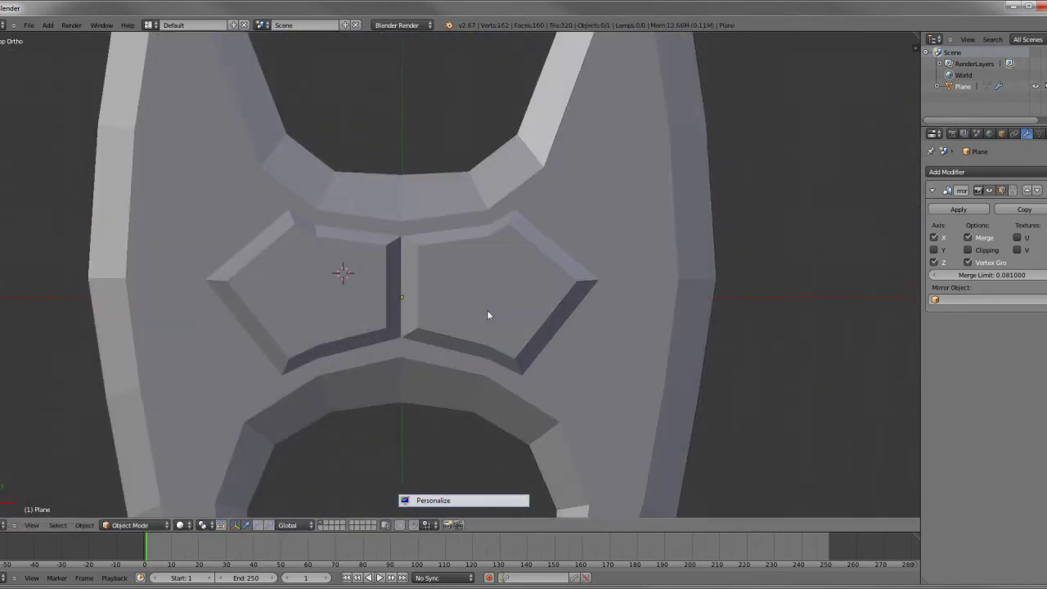
scroll(458, 276, "down", 4)
key("shift+a")
left_click(507, 327)
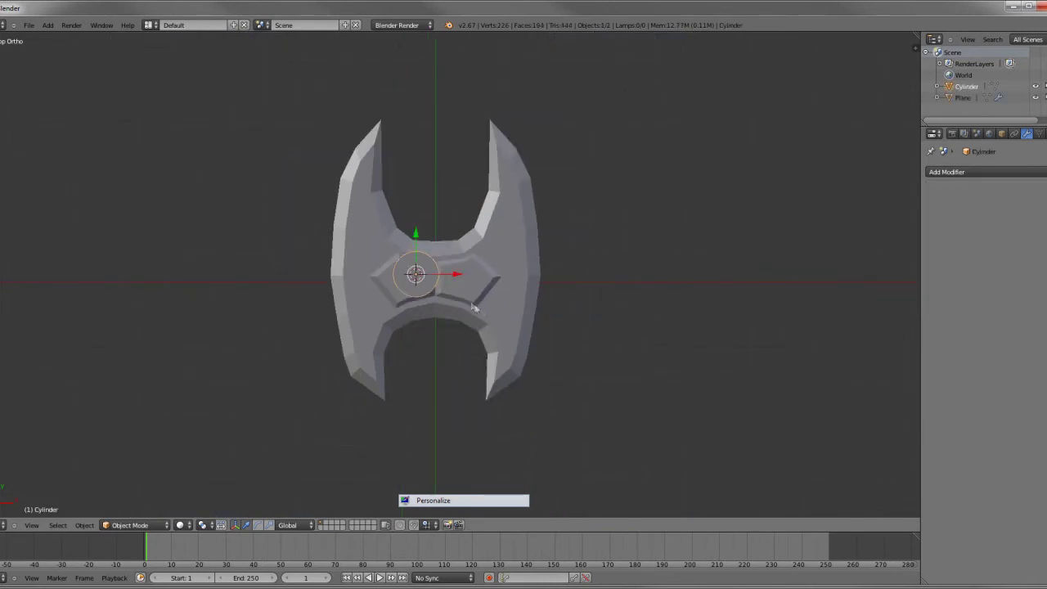
Replace the misplaced cylinder with a fresh lower-vertex-count cylinder moved to the origin.
key("x")
left_click(470, 305)
key("t")
key("shift+a")
left_click(572, 432)
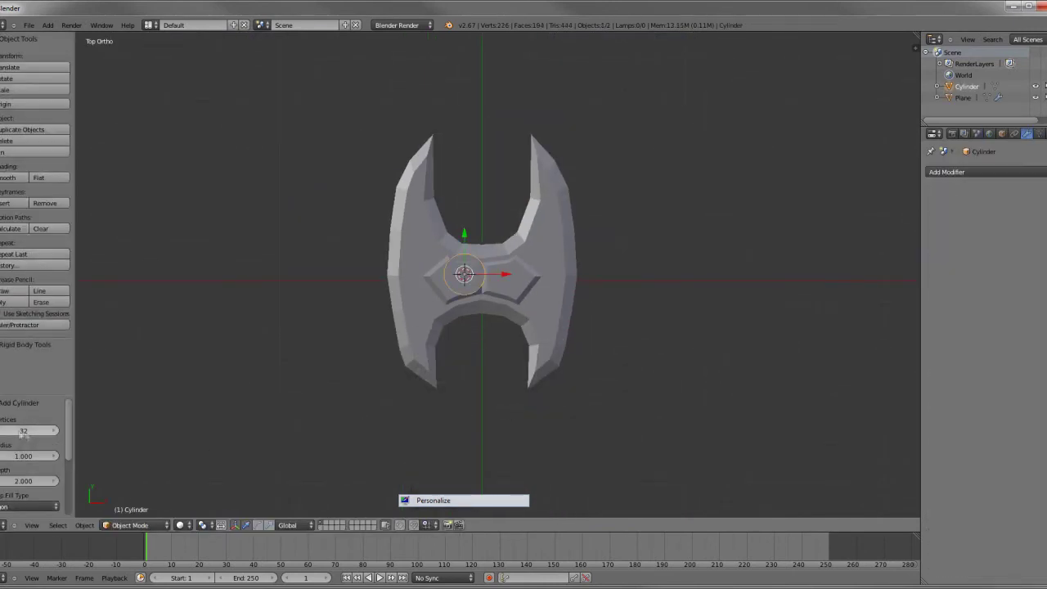
key("Return")
key("alt+g")
scroll(564, 307, "up", 2)
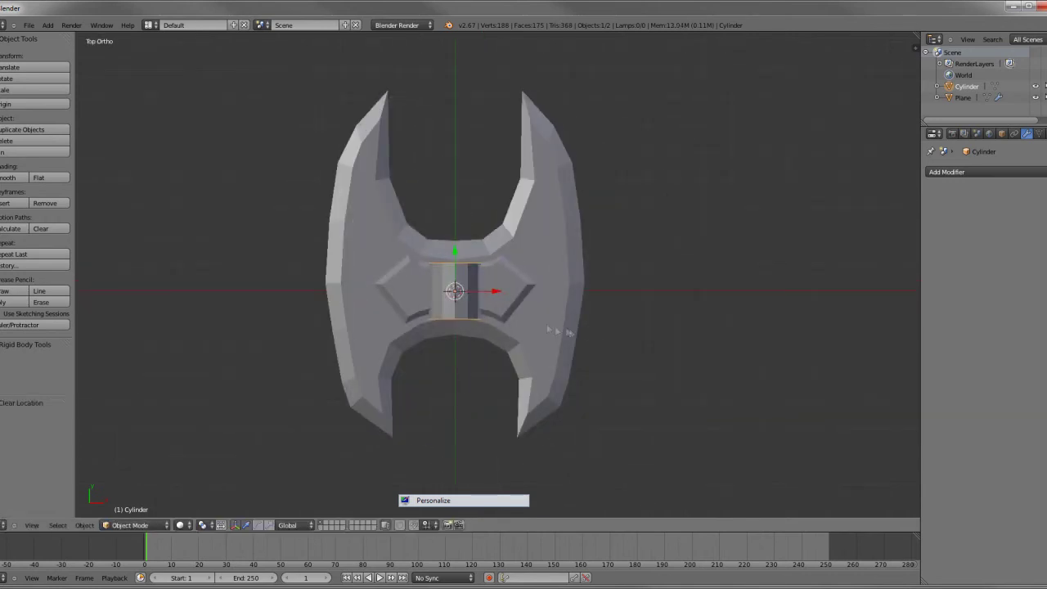
Extend the cylinder upward and flare a new top section outward.
key("Tab")
key("a")
Narrow the cylinder and extrude a flared collar at its base.
key("a")
key("e")
left_click(553, 231)
key("e")
left_click(543, 224)
key("s")
left_click(589, 221)
key("a")
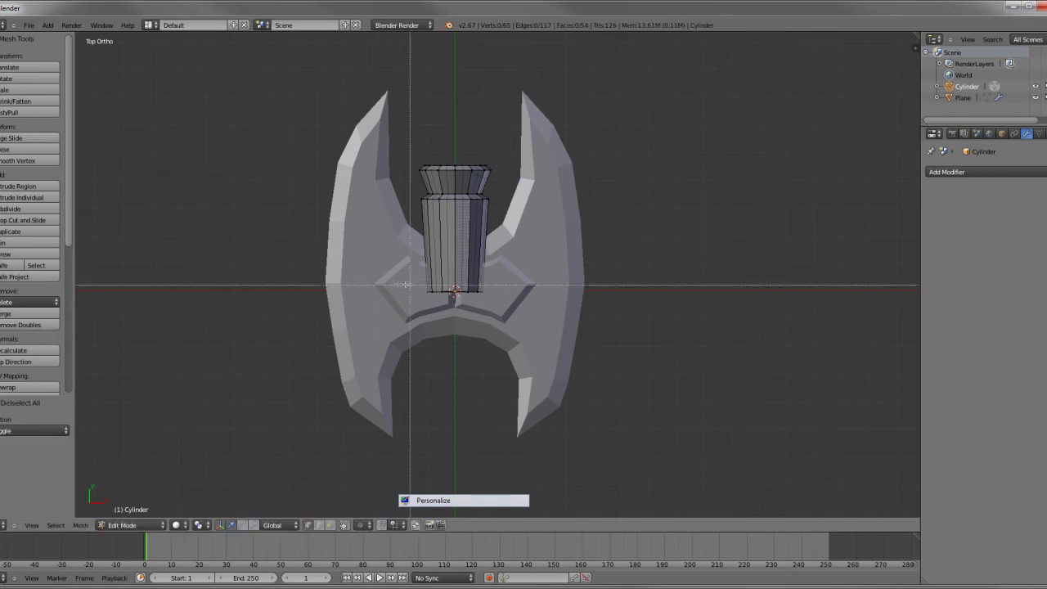
key("a")
key("s")
left_click(544, 292)
key("a")
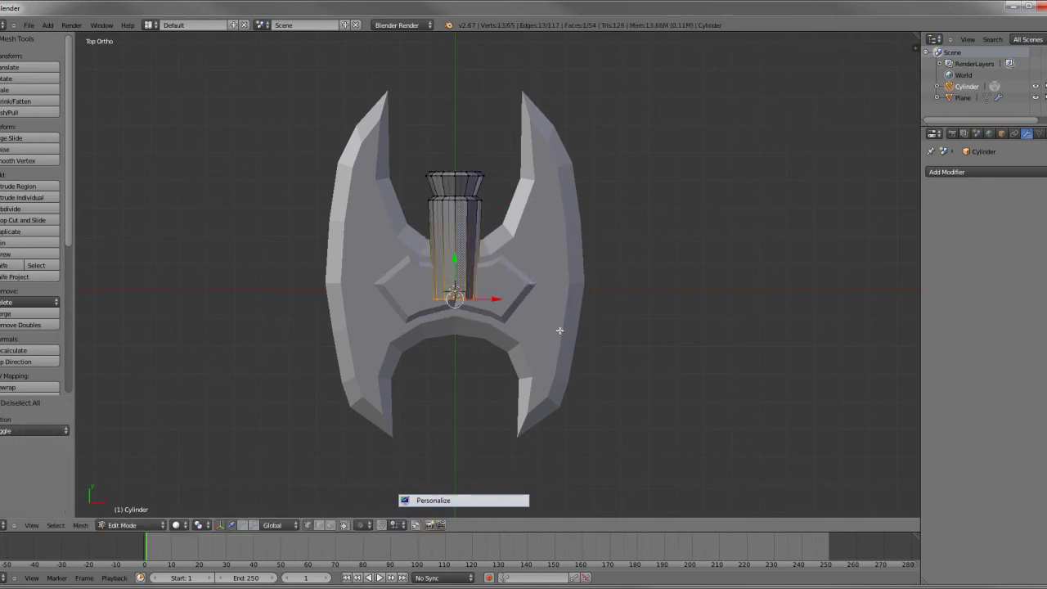
key("e")
left_click(612, 346)
key("s")
left_click(619, 347)
key("e")
left_click(580, 390)
Extrude a long, slightly tapered handle downward with a further resized segment.
key("e")
left_click(608, 475)
key("s")
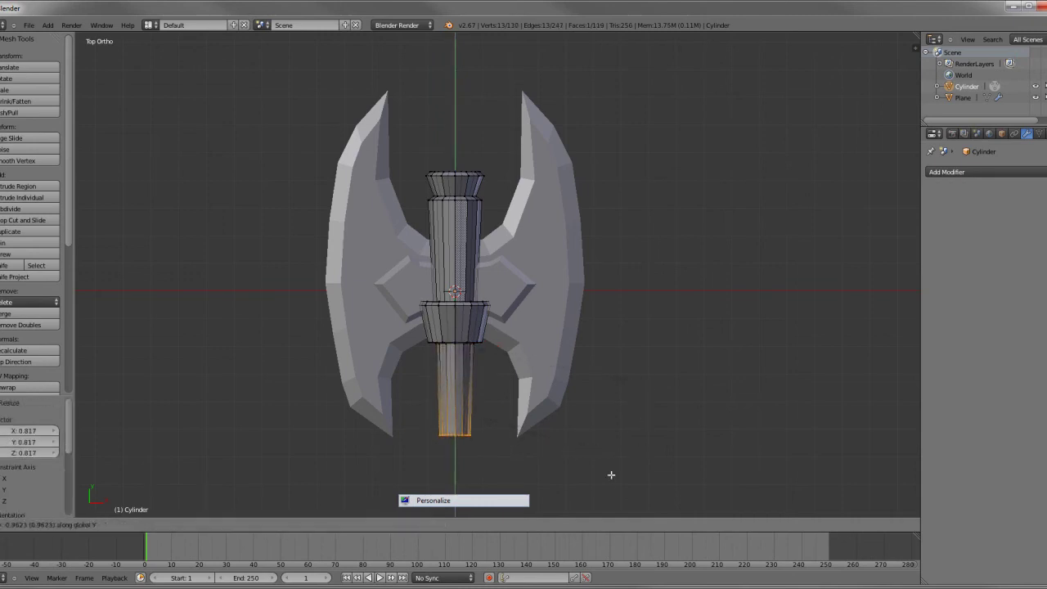
left_click(599, 322)
key("e")
left_click(687, 347)
key("s")
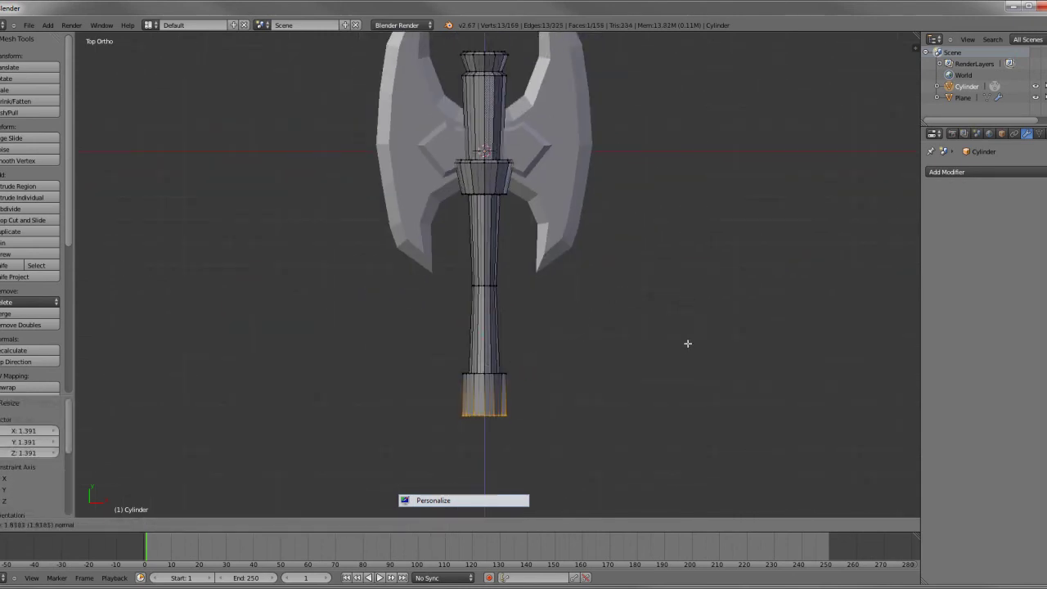
left_click(680, 358)
Add a lower handle section with a flared end ring merged closed to a point.
key("e")
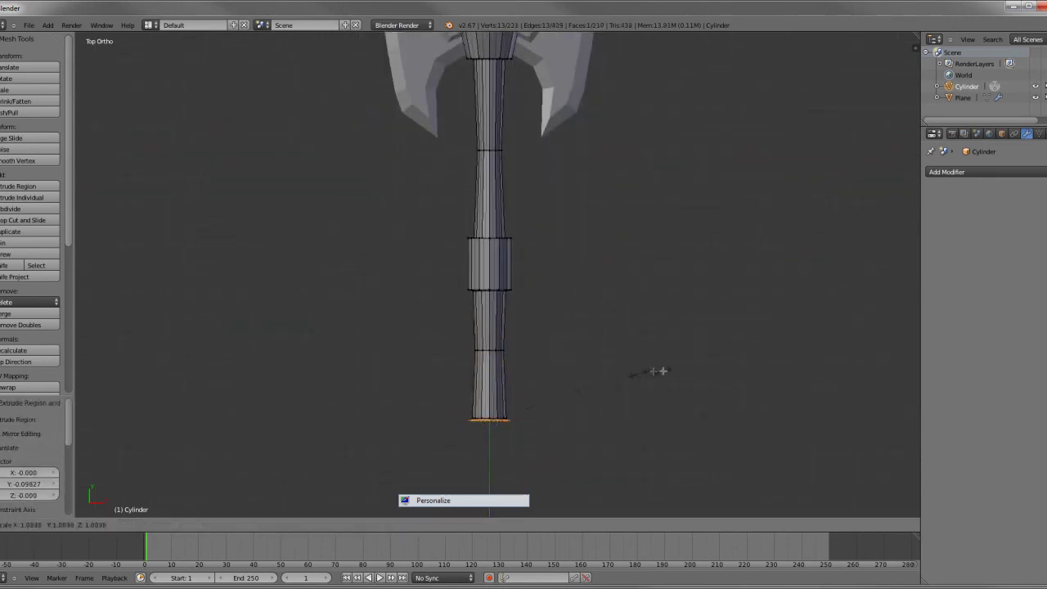
left_click(661, 434)
key("e")
right_click(656, 380)
key("s")
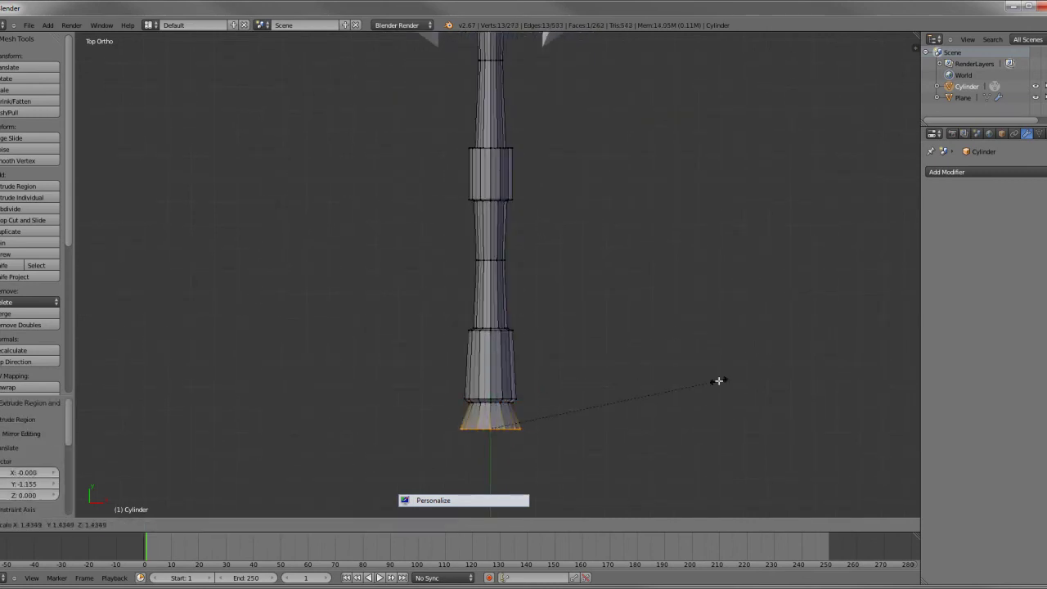
left_click(718, 381)
key("alt+m")
left_click(655, 365)
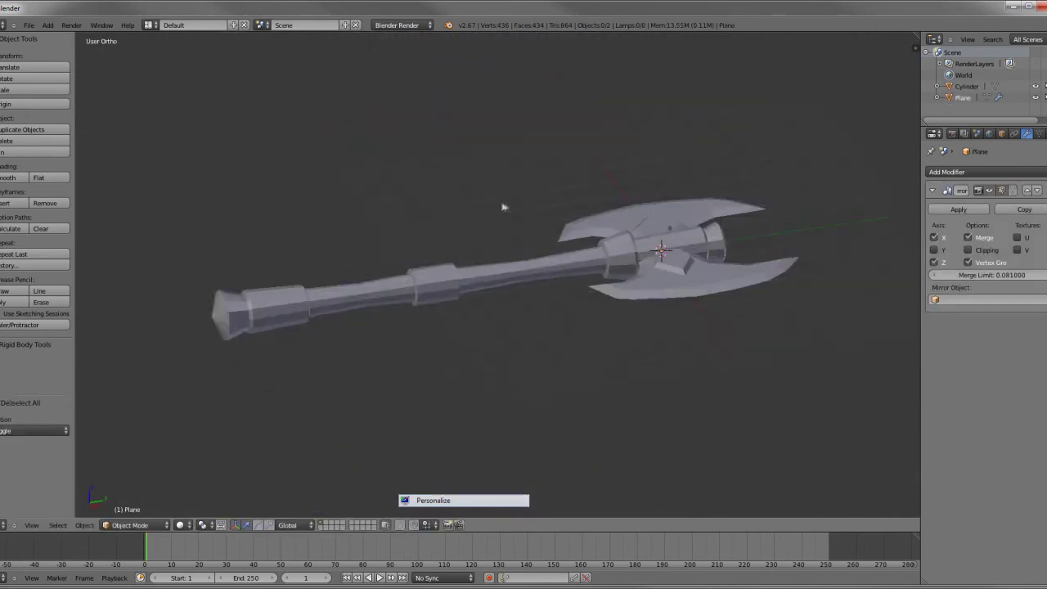
Scale the axe head larger on the handle.
middle_click_drag(503, 207, 540, 247)
right_click(720, 245)
key("s")
Select the cylinder handle and enter Edit Mode on it.
middle_click_drag(717, 238, 572, 245)
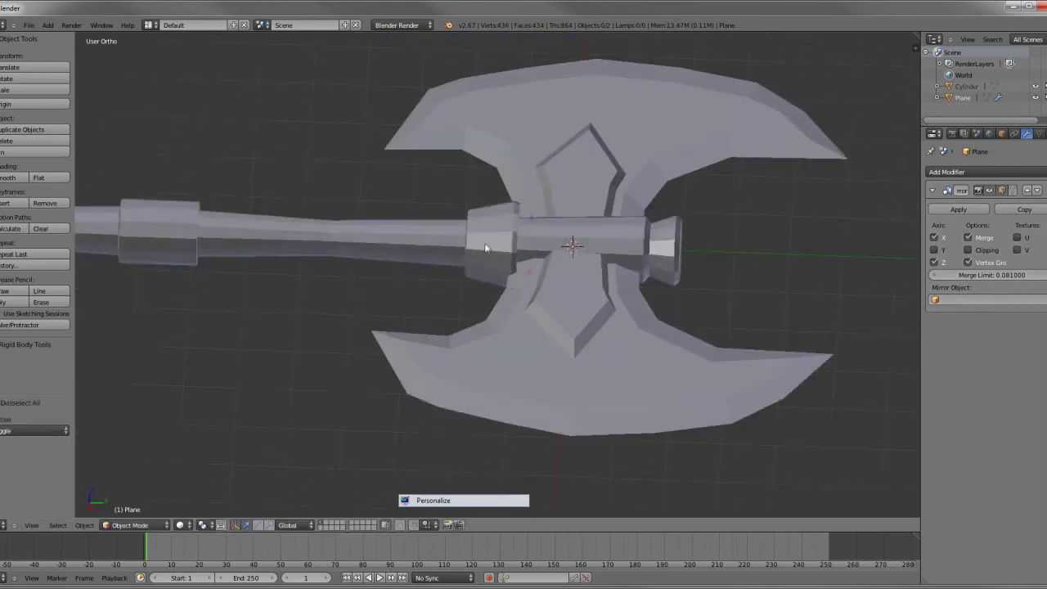
right_click(491, 237)
key("Tab")
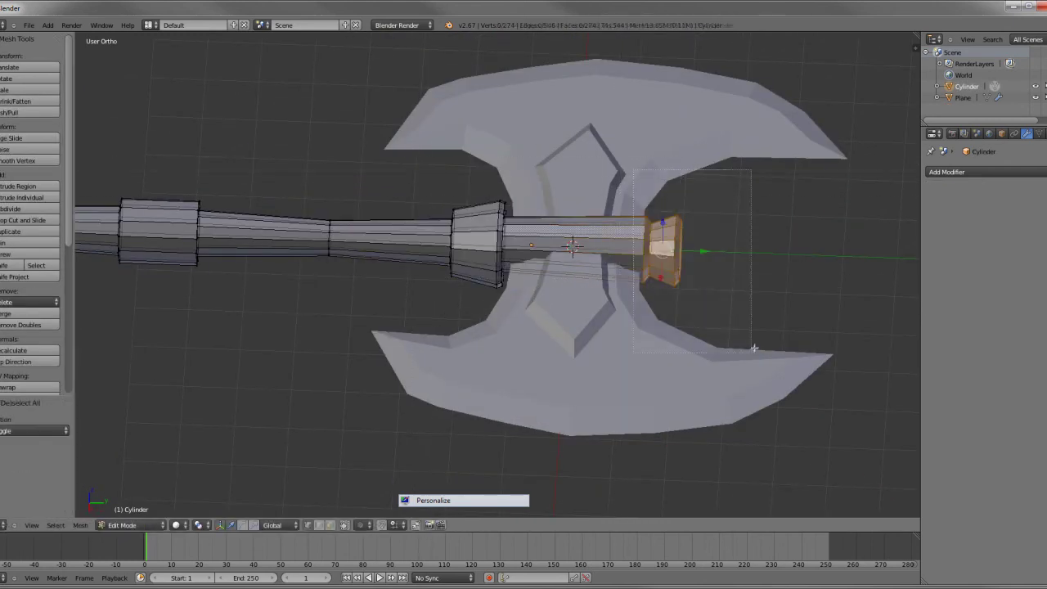